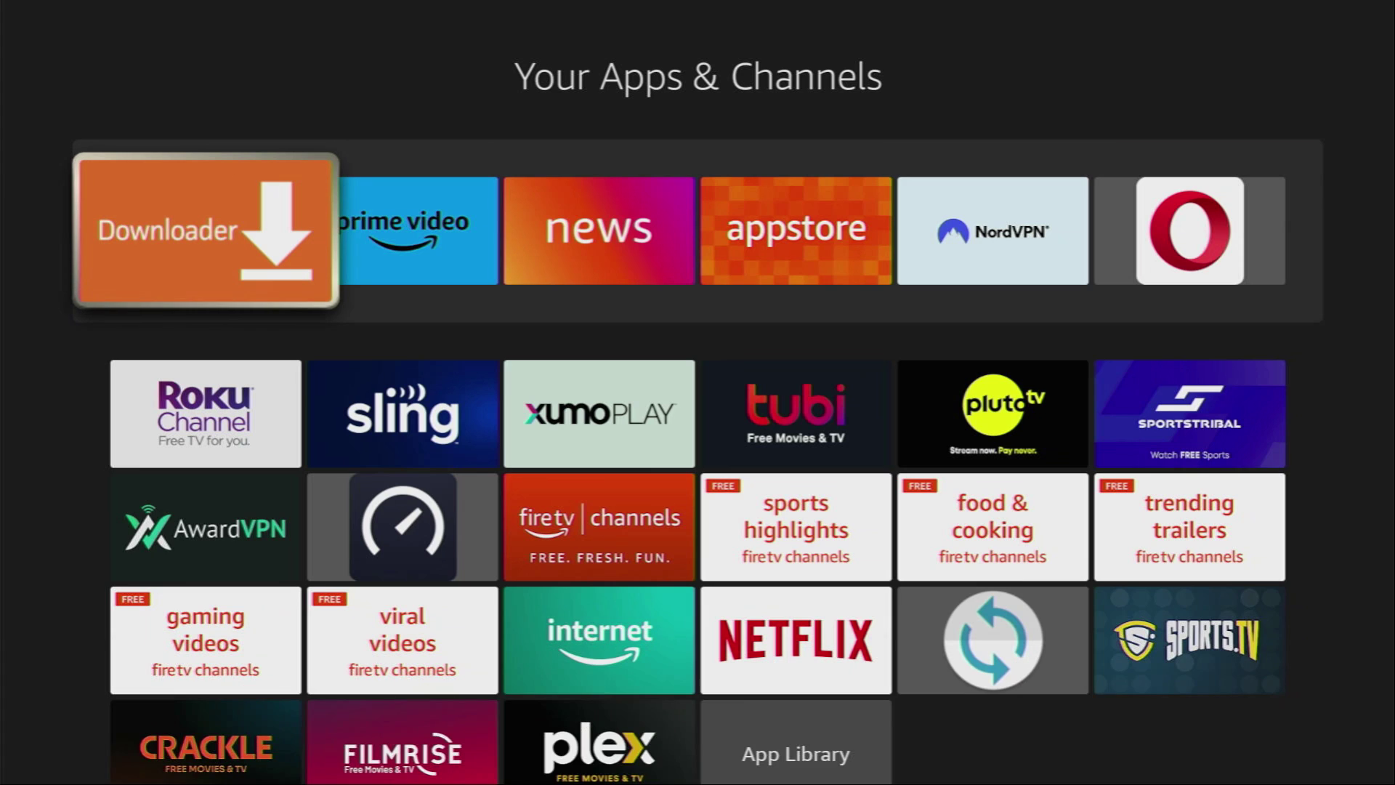
Search for the Downloader app from the Fire TV home screen and open its search results
key(Home)
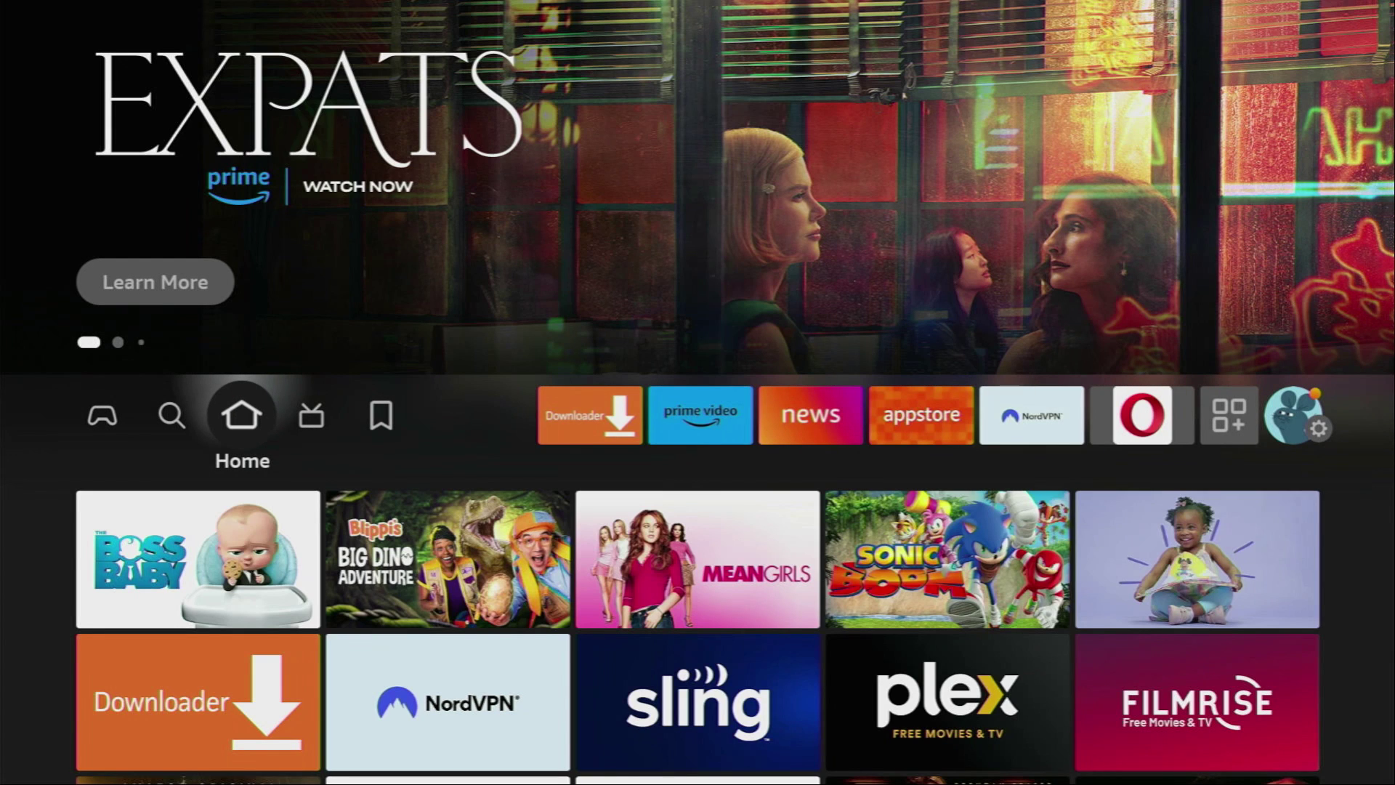
key(Left)
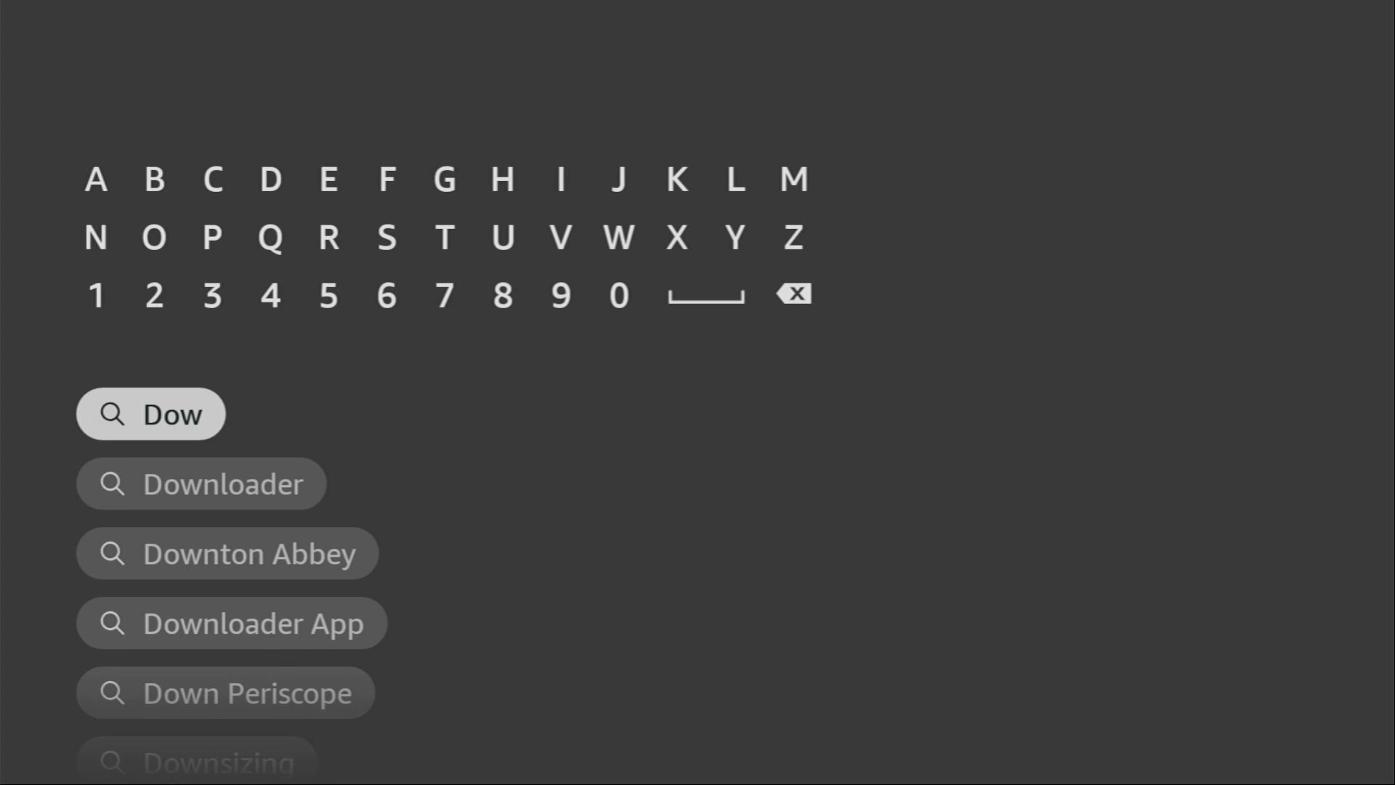
key(Down)
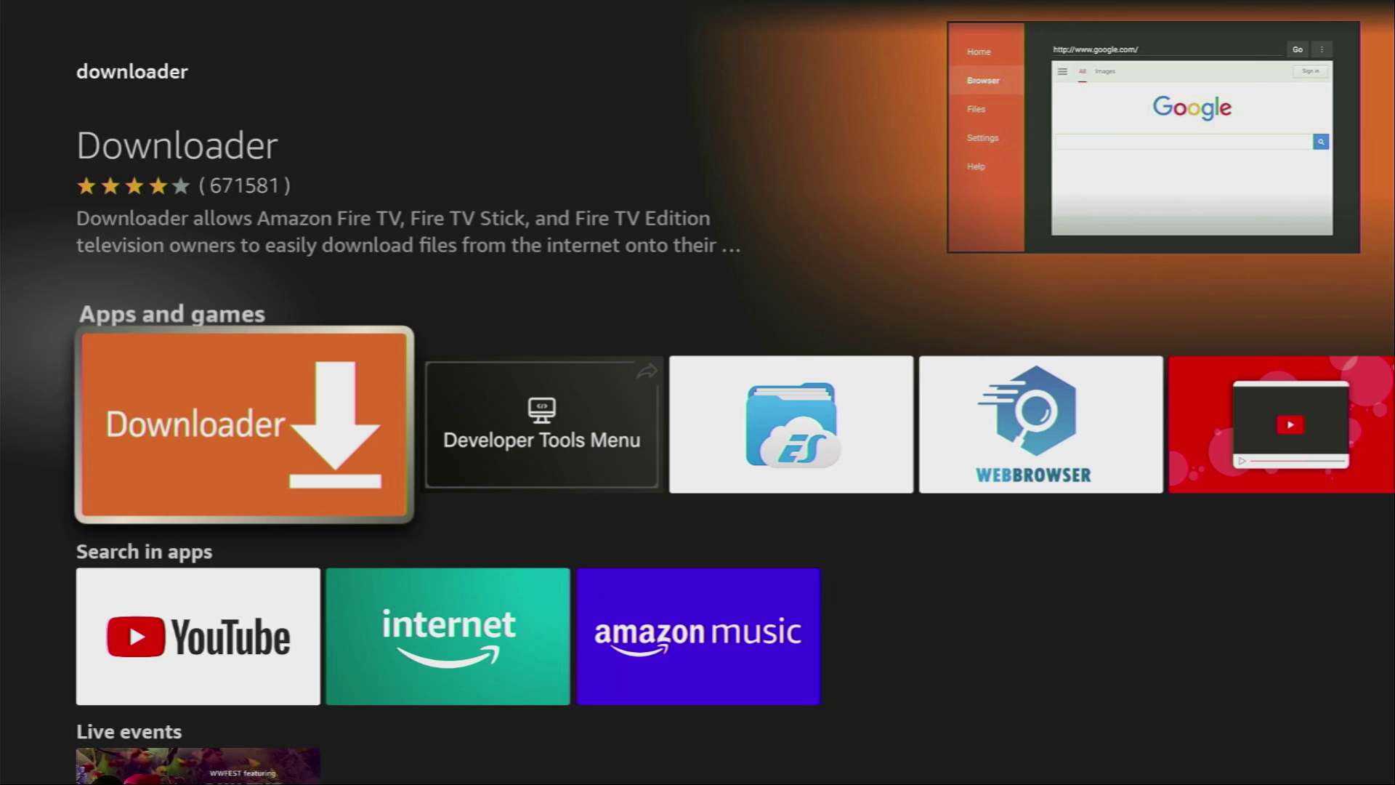
Return to the home screen and open the My Fire TV section of the device settings
key(Home)
key(Right)
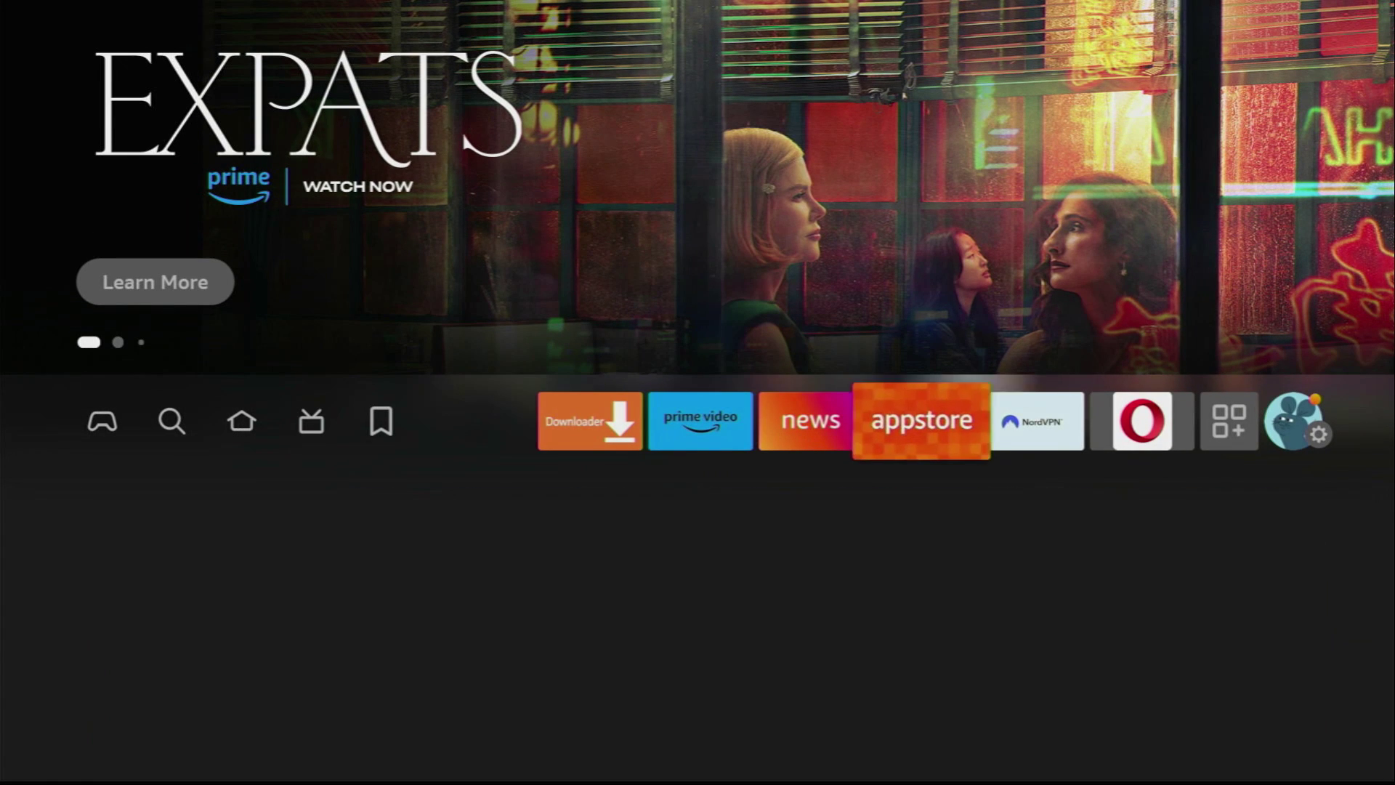
key(Right)
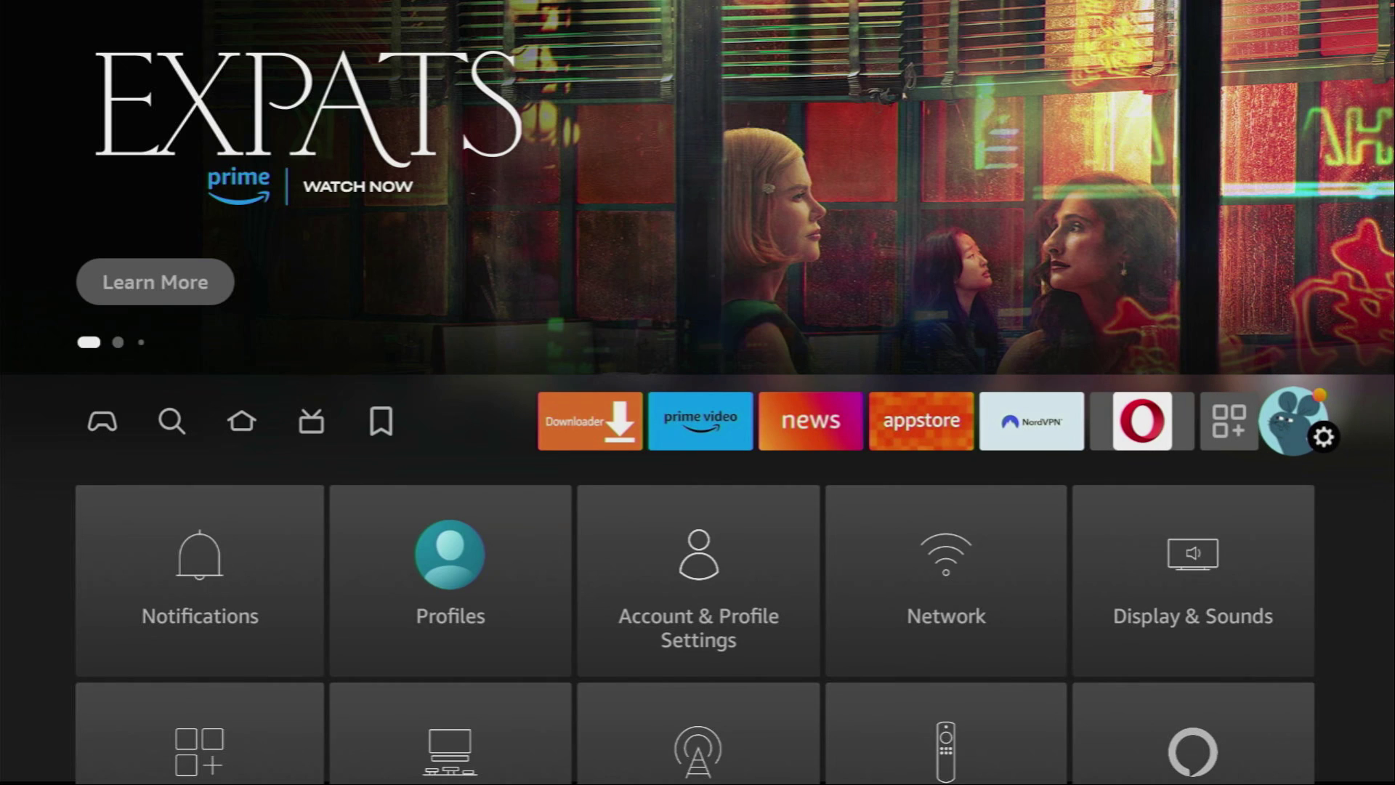
key(Down)
key(Down)
key(Down)
key(Right)
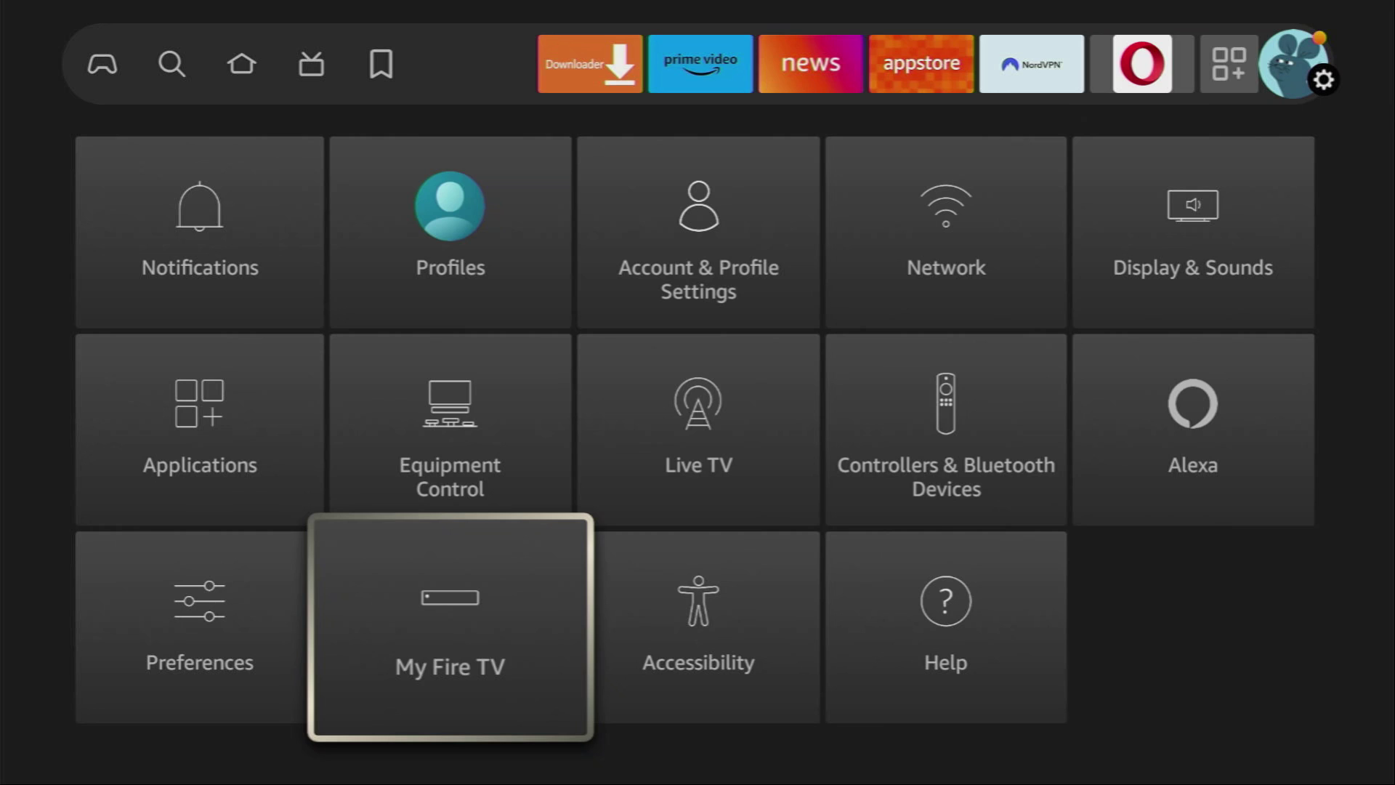
key(Return)
Select the Fire TV Stick entry under About in My Fire TV to unlock Developer options
key(Down)
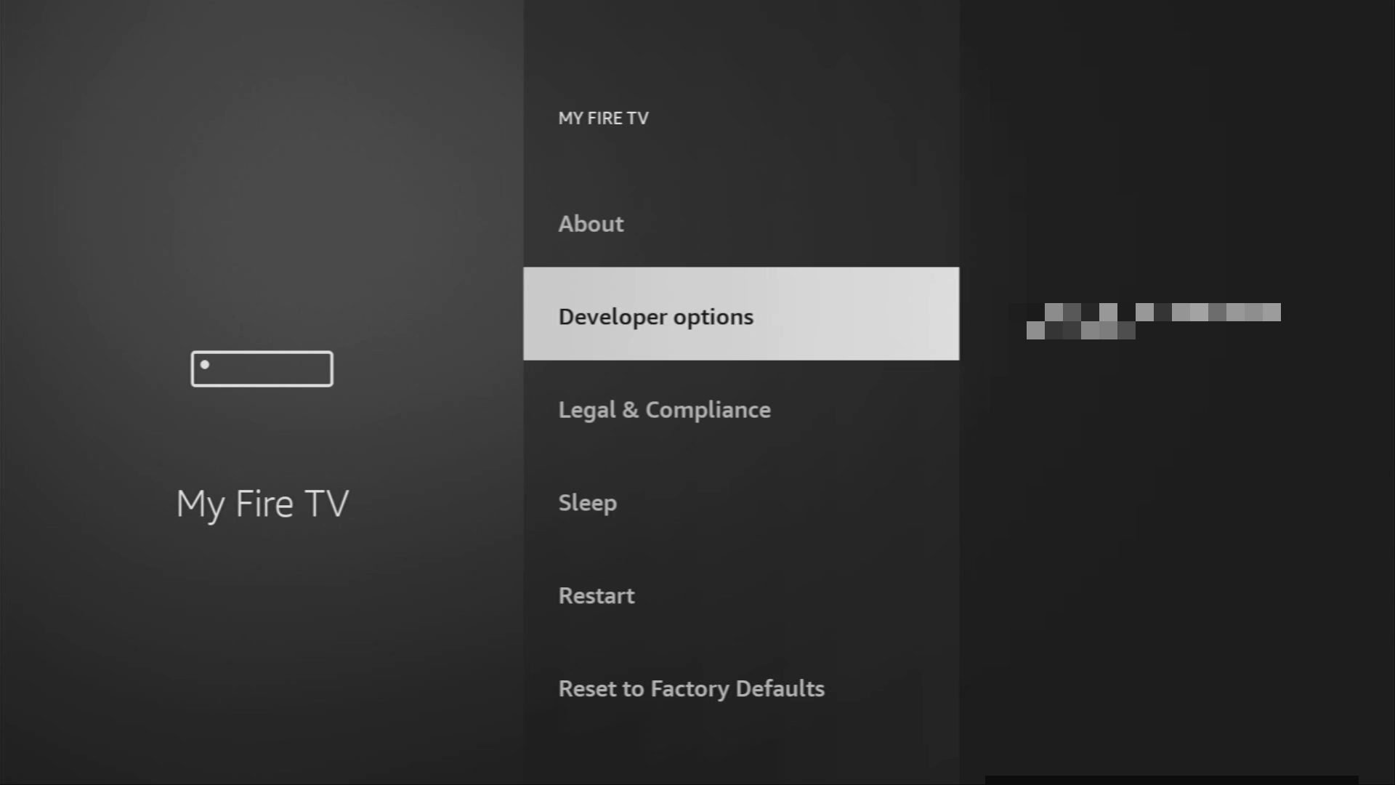
key(Up)
key(Return)
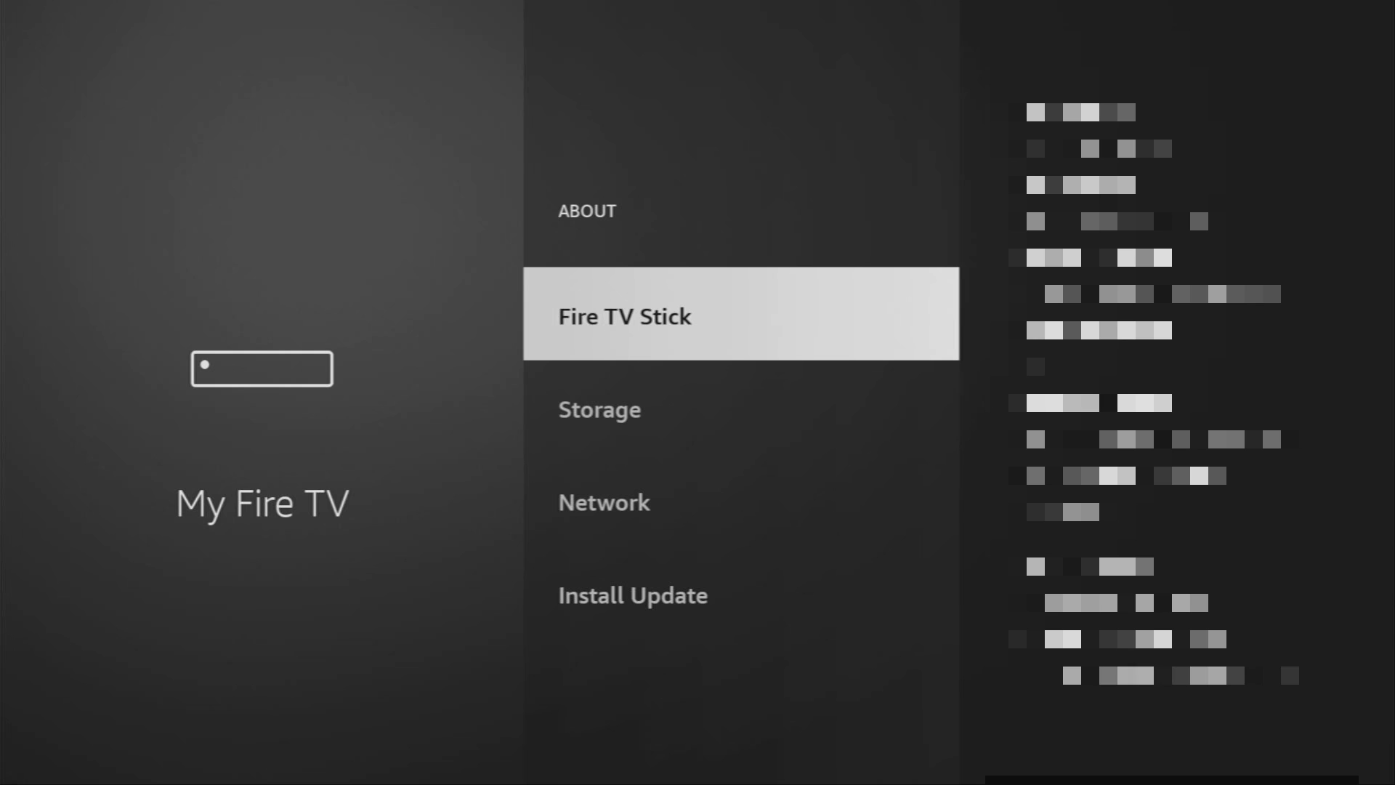
key(Return)
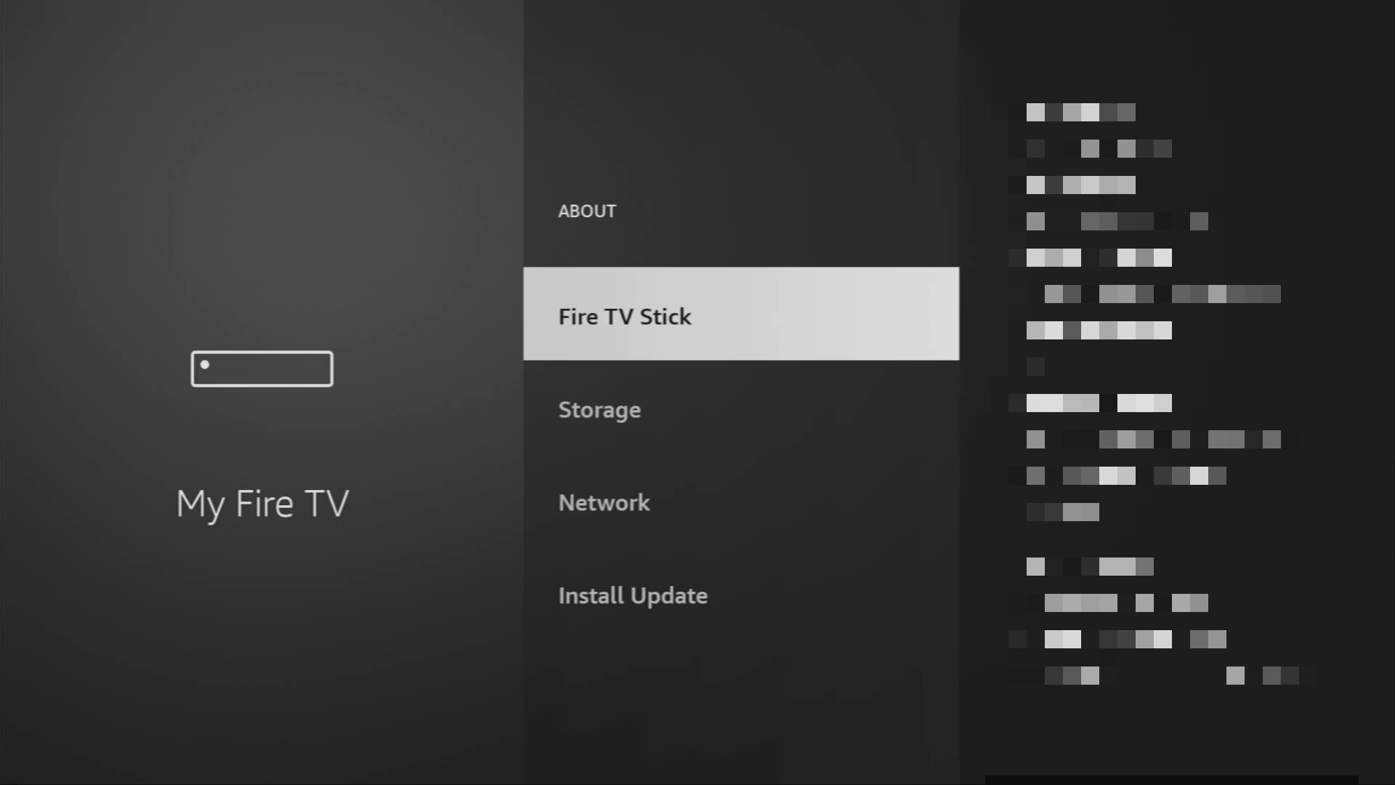
Allow Downloader to install unknown apps through Developer options in My Fire TV
key(Escape)
key(Down)
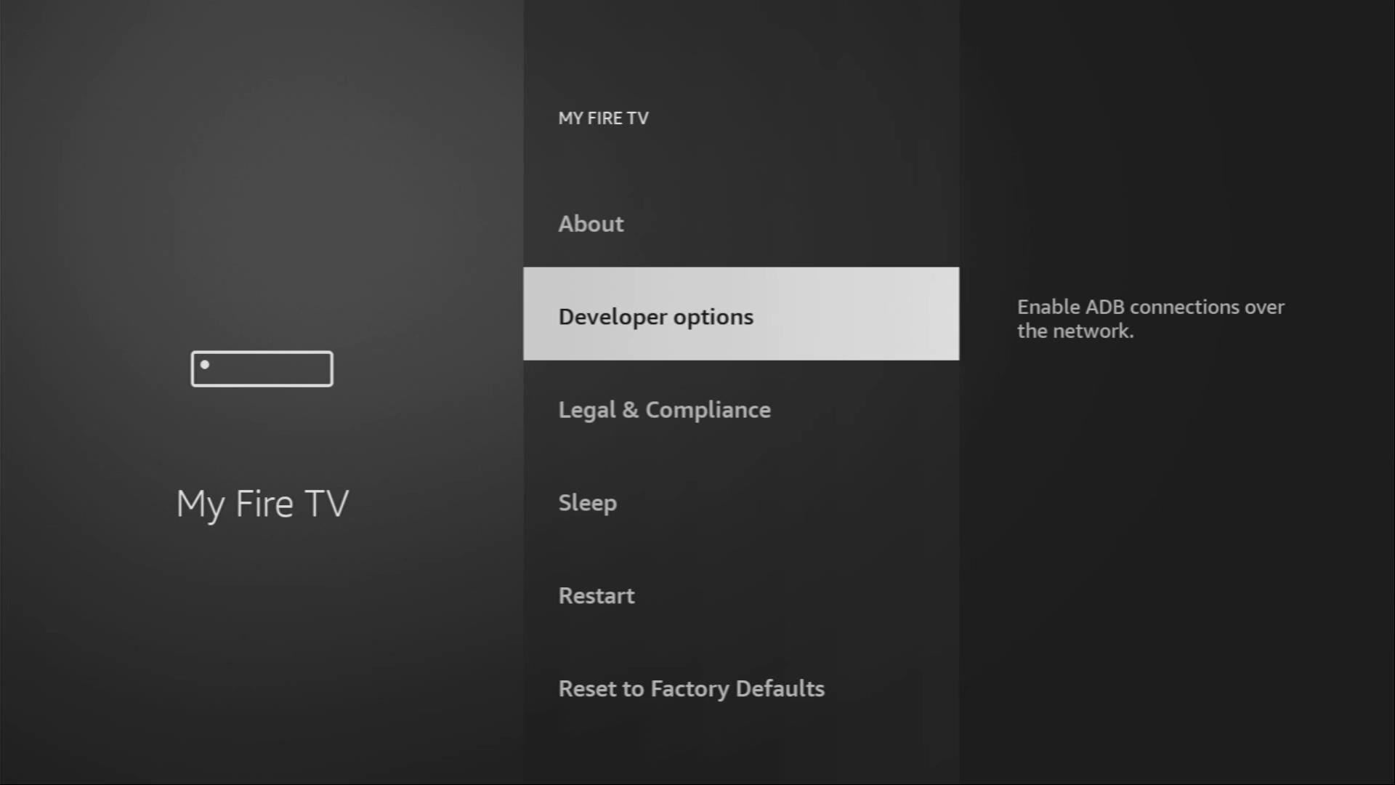
key(Return)
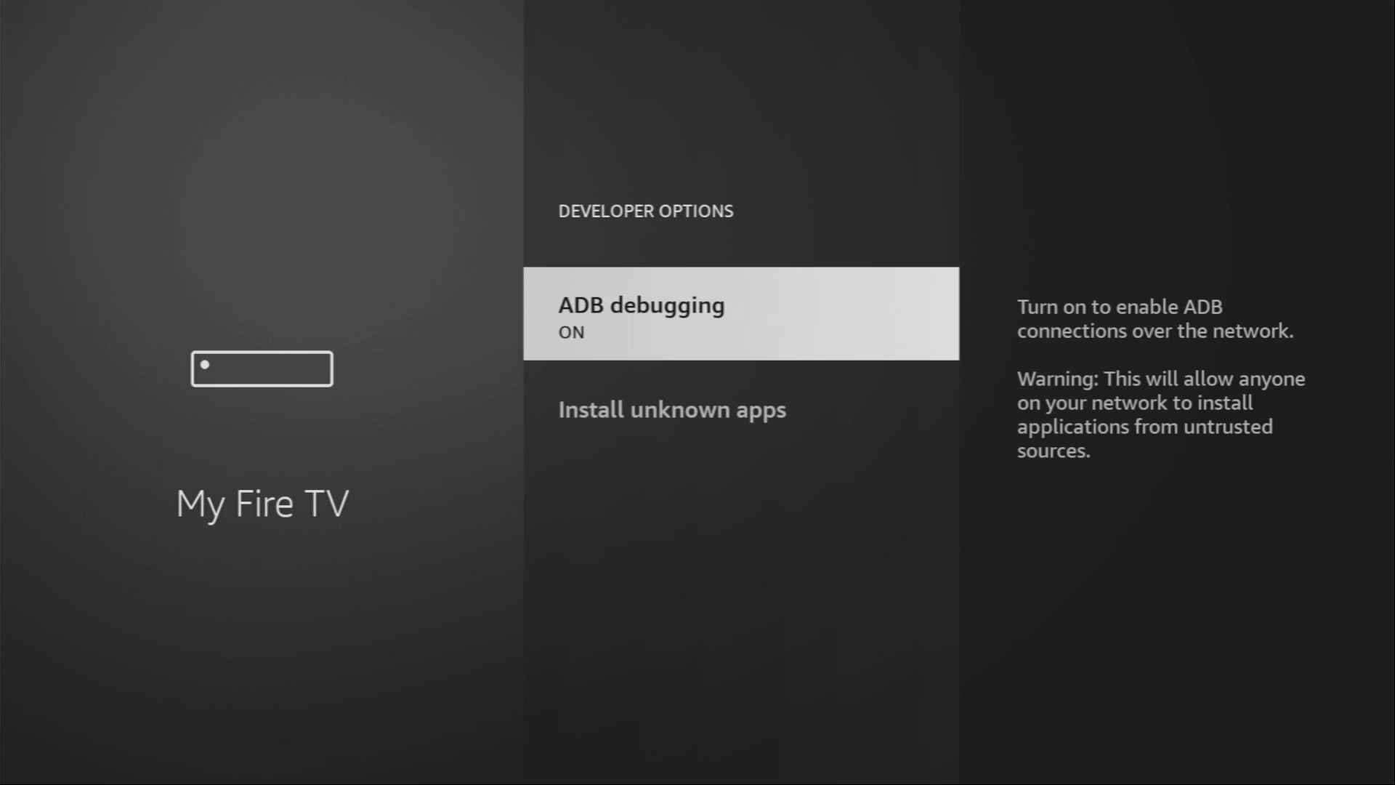
key(Down)
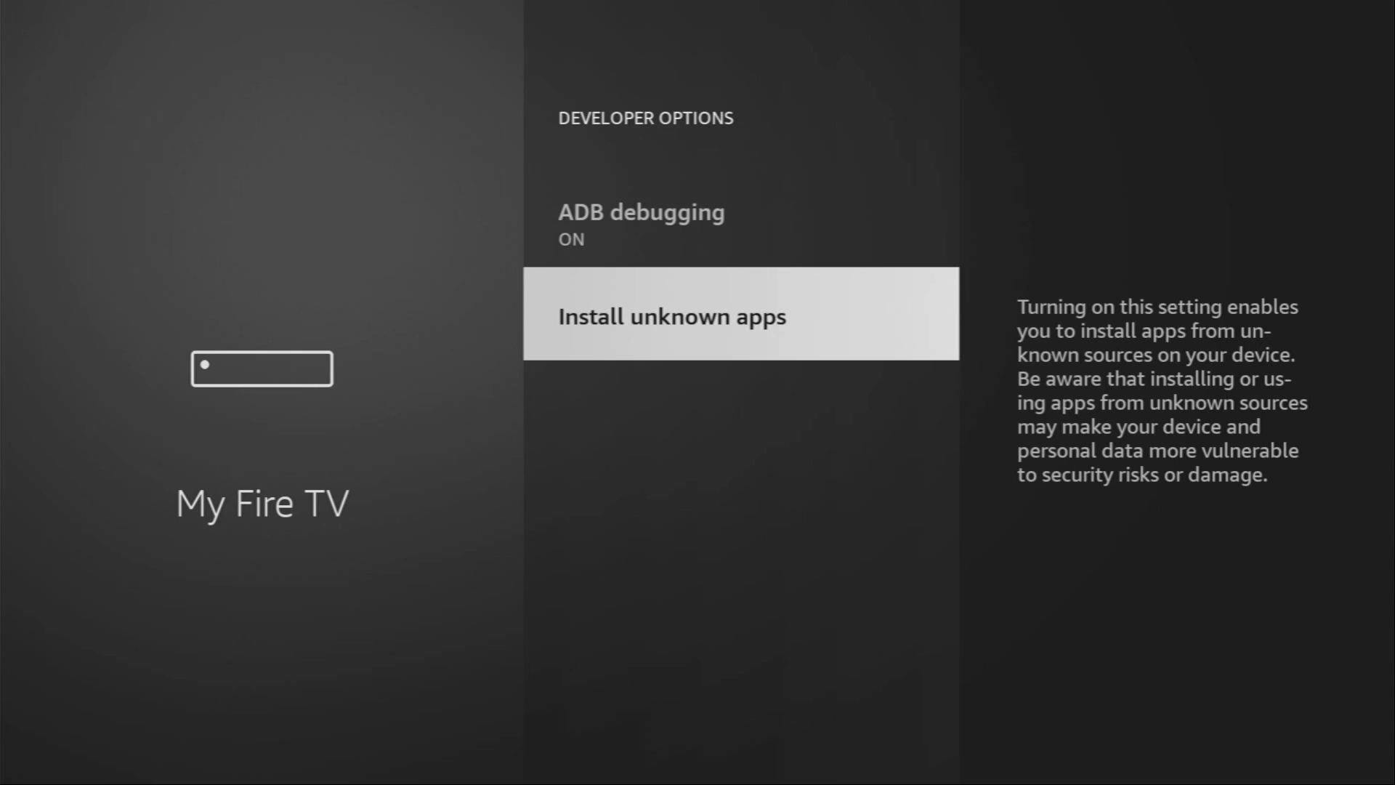
key(Return)
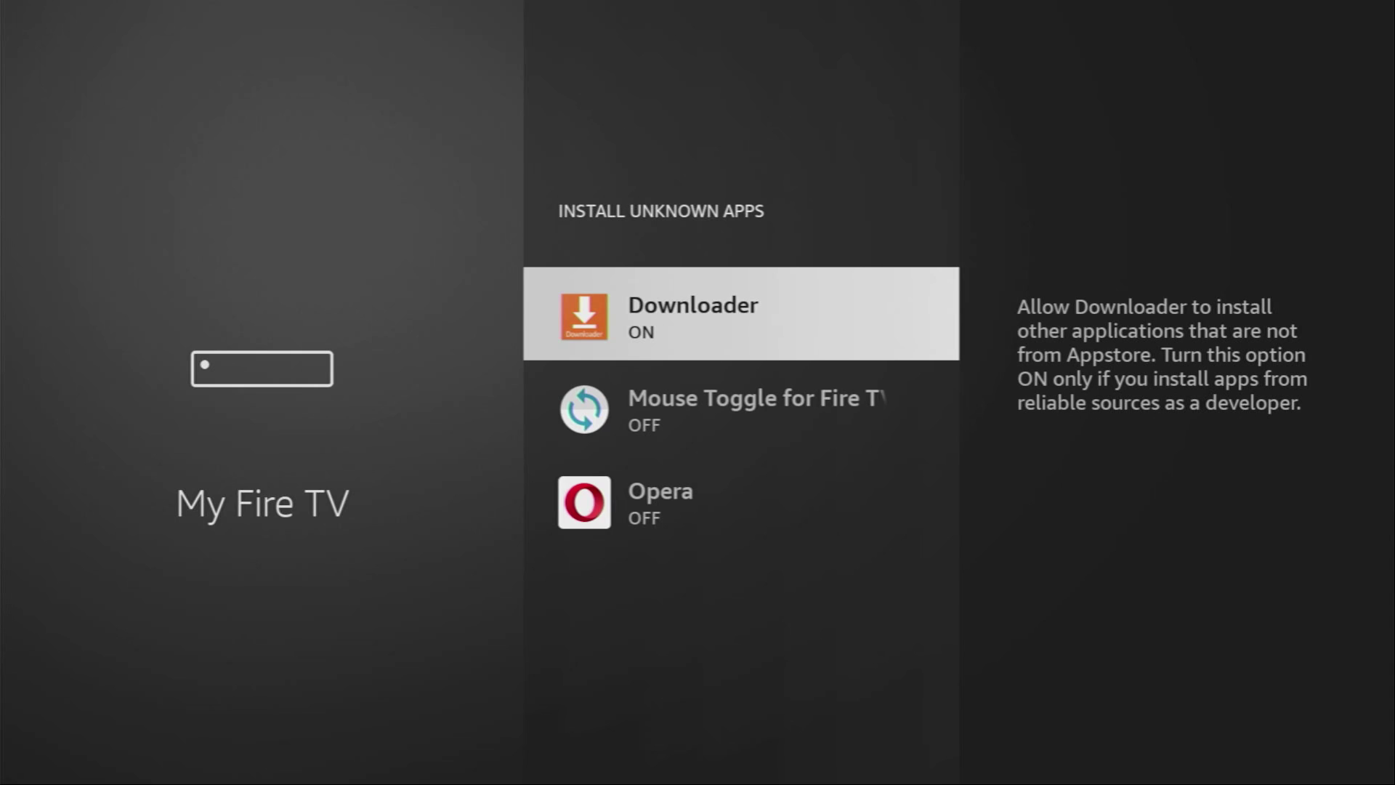
key(Return)
key(Return)
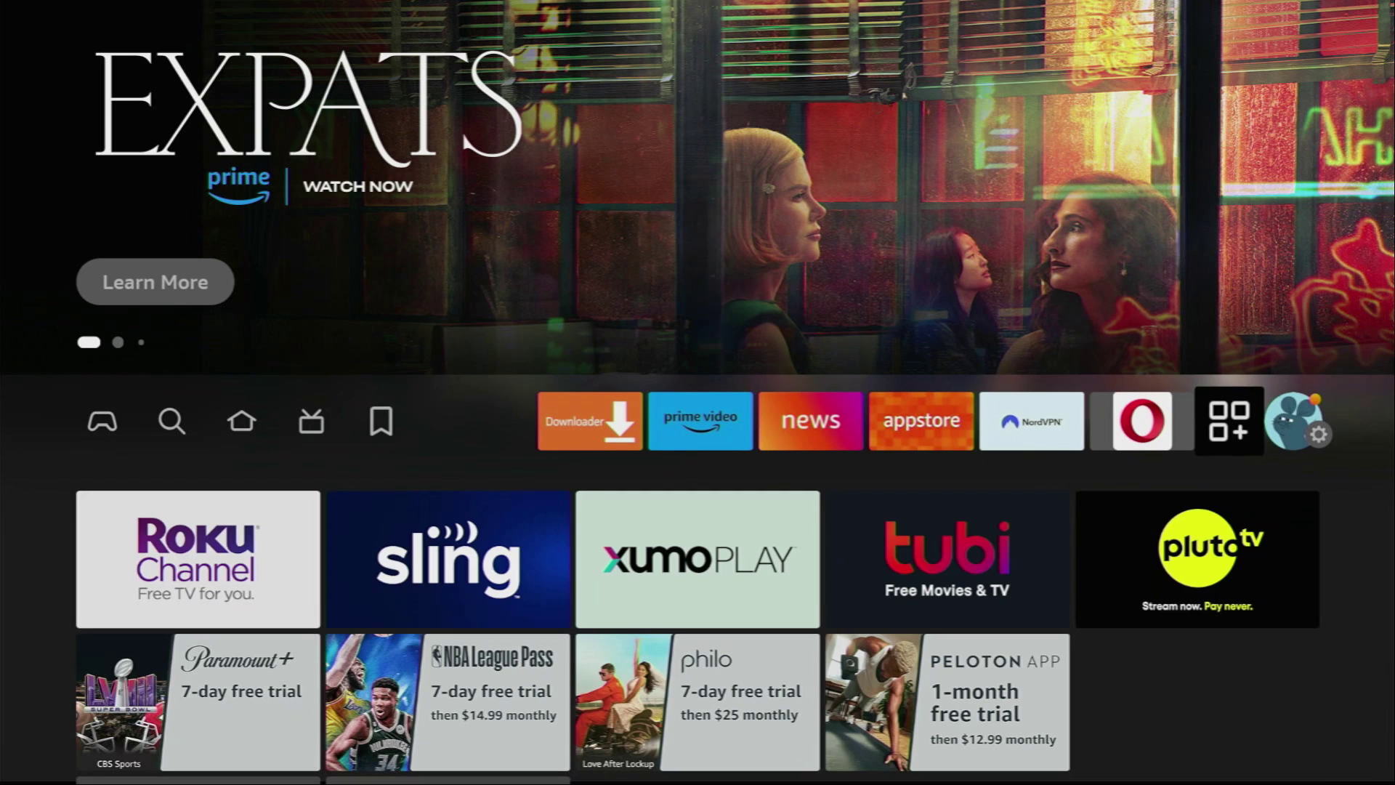
Open NordVPN from Your Apps & Channels and connect to the Australia server
key(Return)
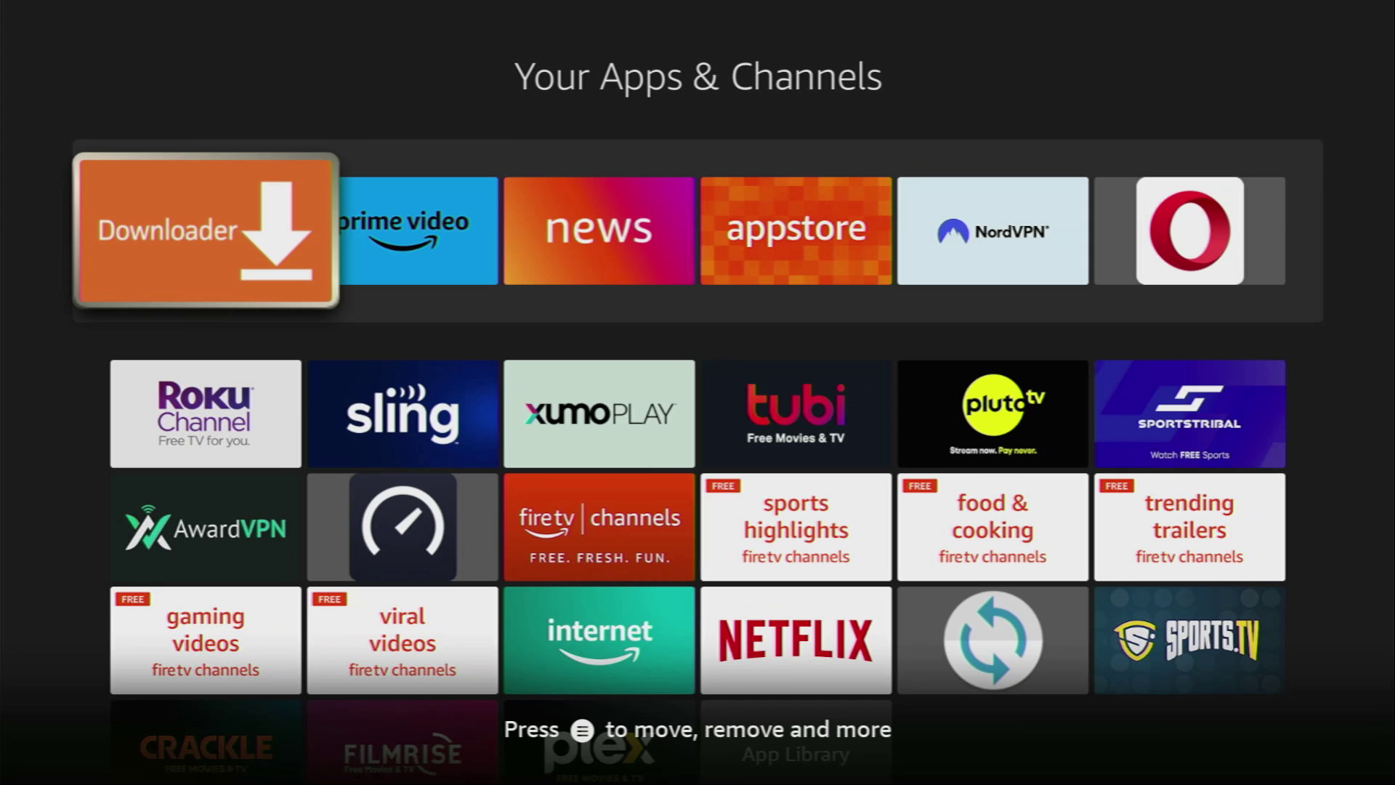
key(Right)
key(Right)
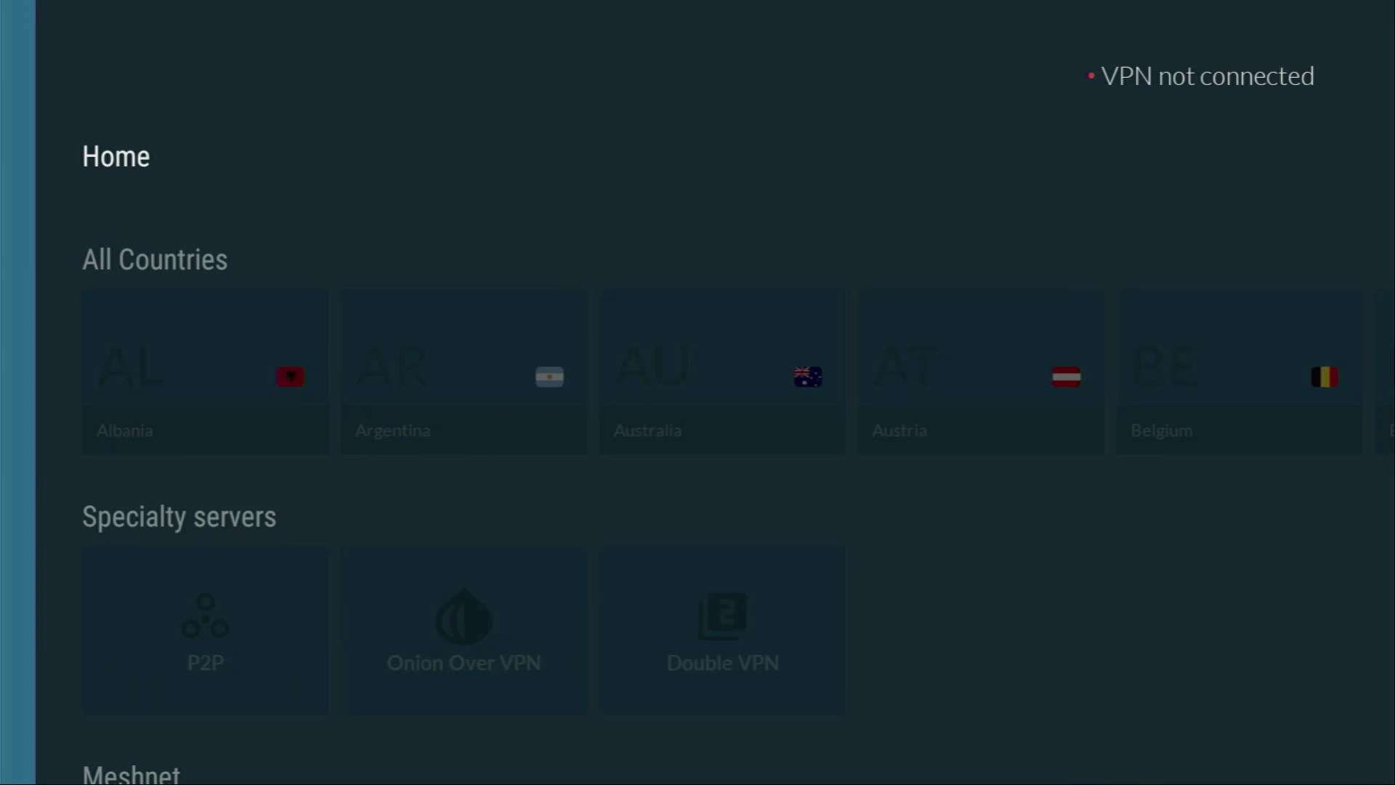
key(Right)
key(Right)
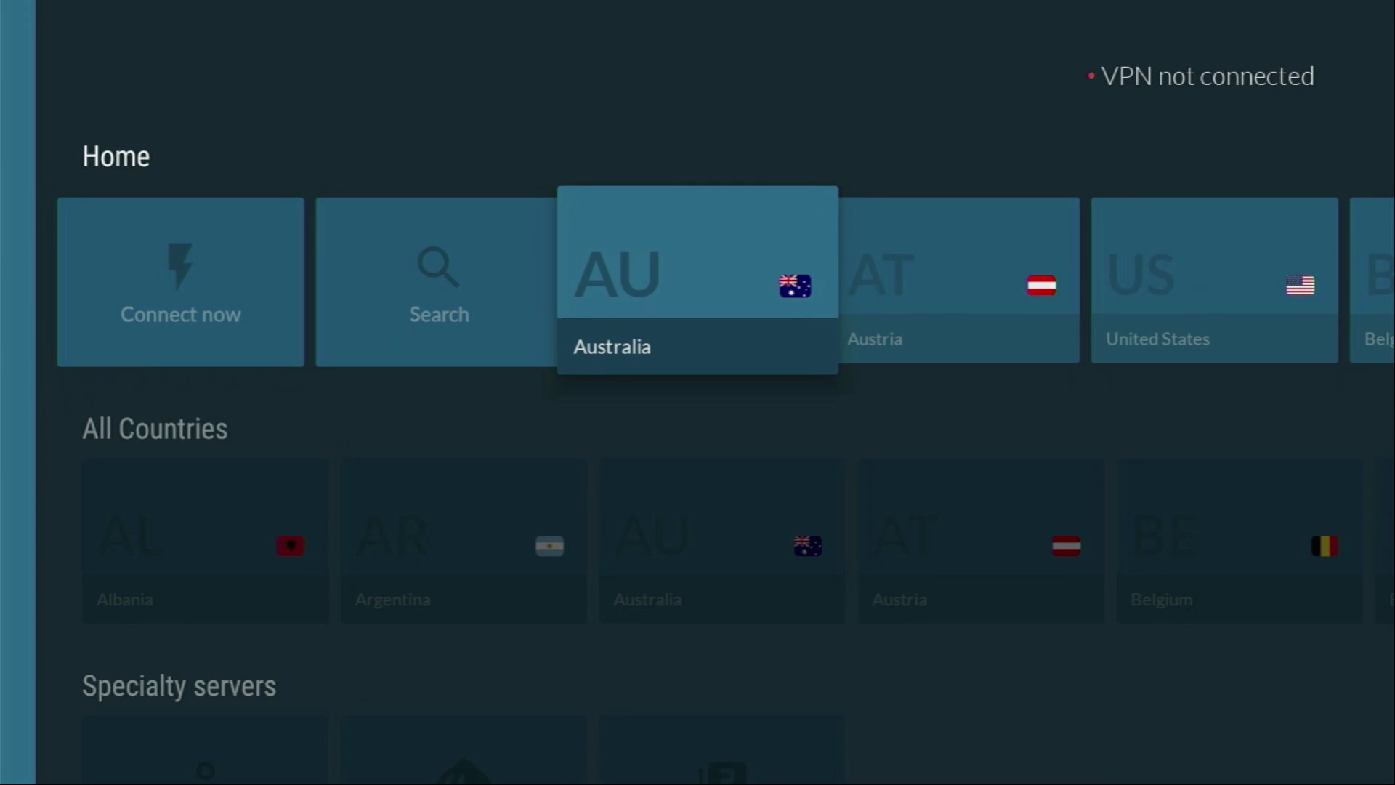
key(Return)
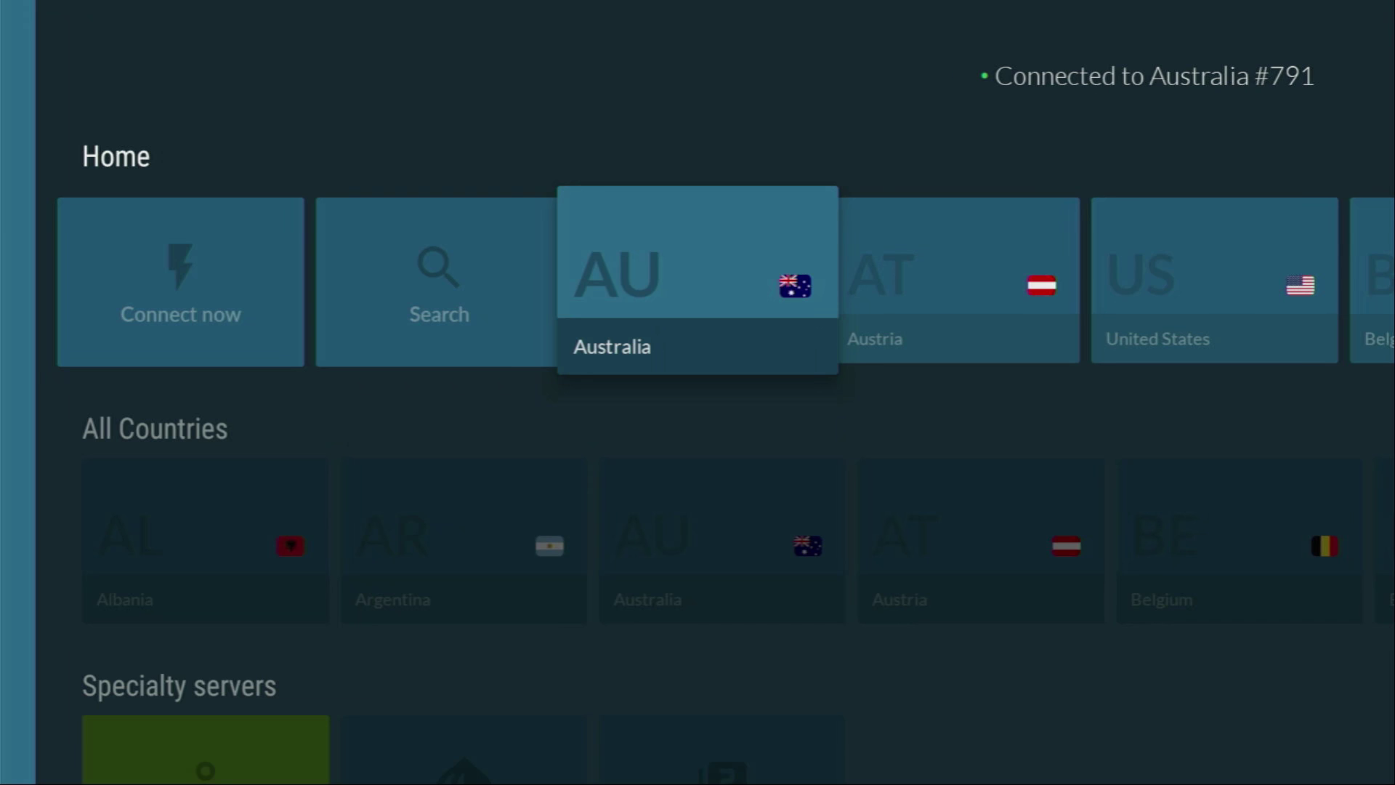
Look through the VPN server countries offered under Home and All Countries
key(Right)
key(Right)
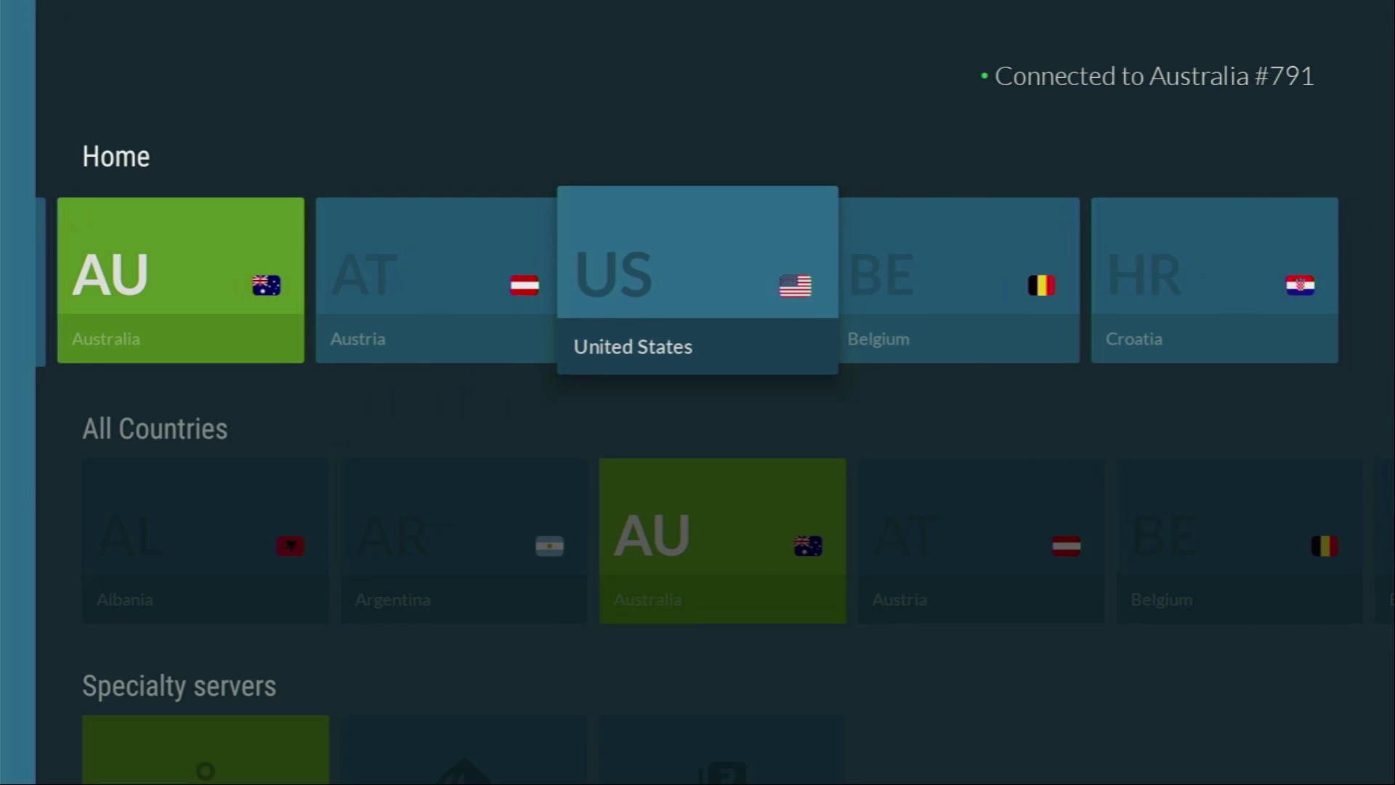
key(Right)
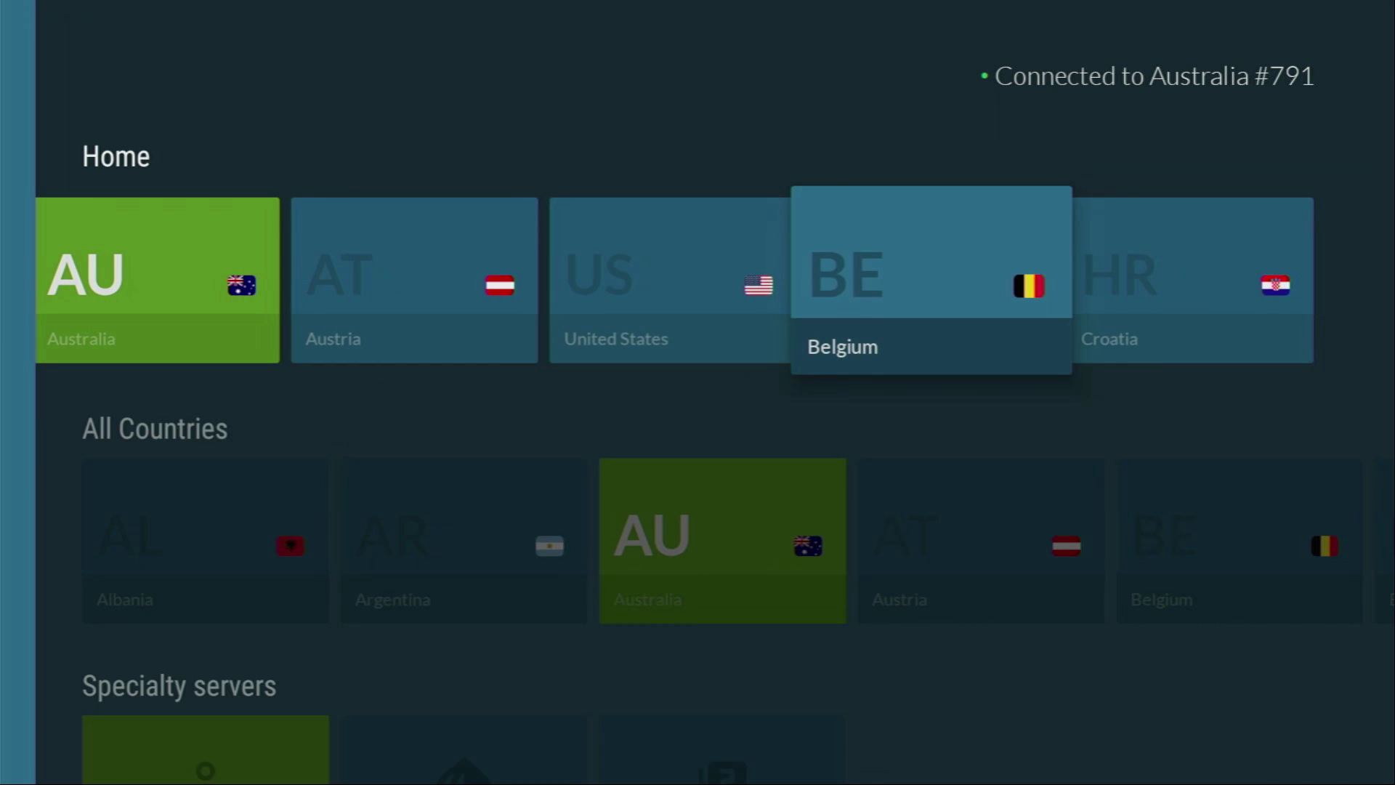
key(Down)
key(Right)
key(Right)
key(Right)
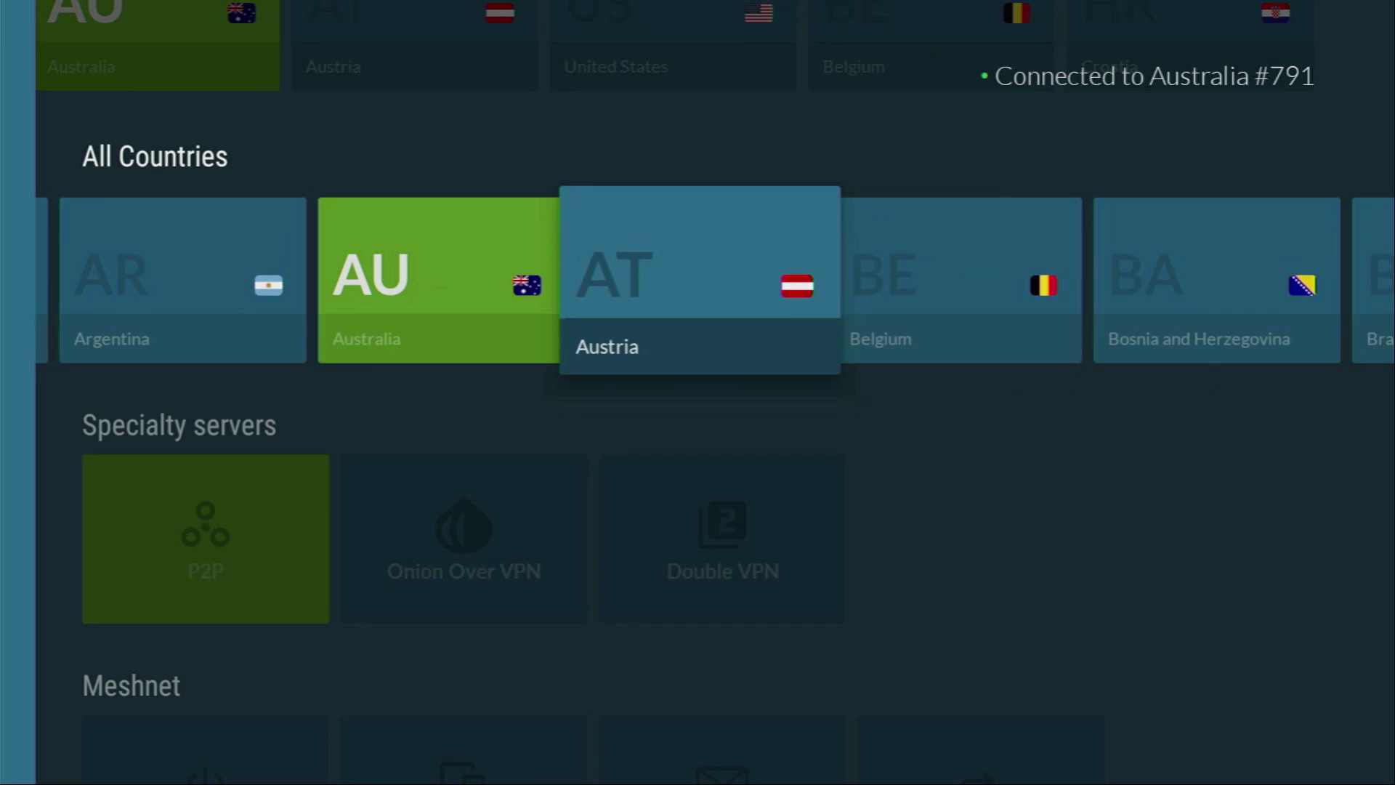
key(Right)
key(Right)
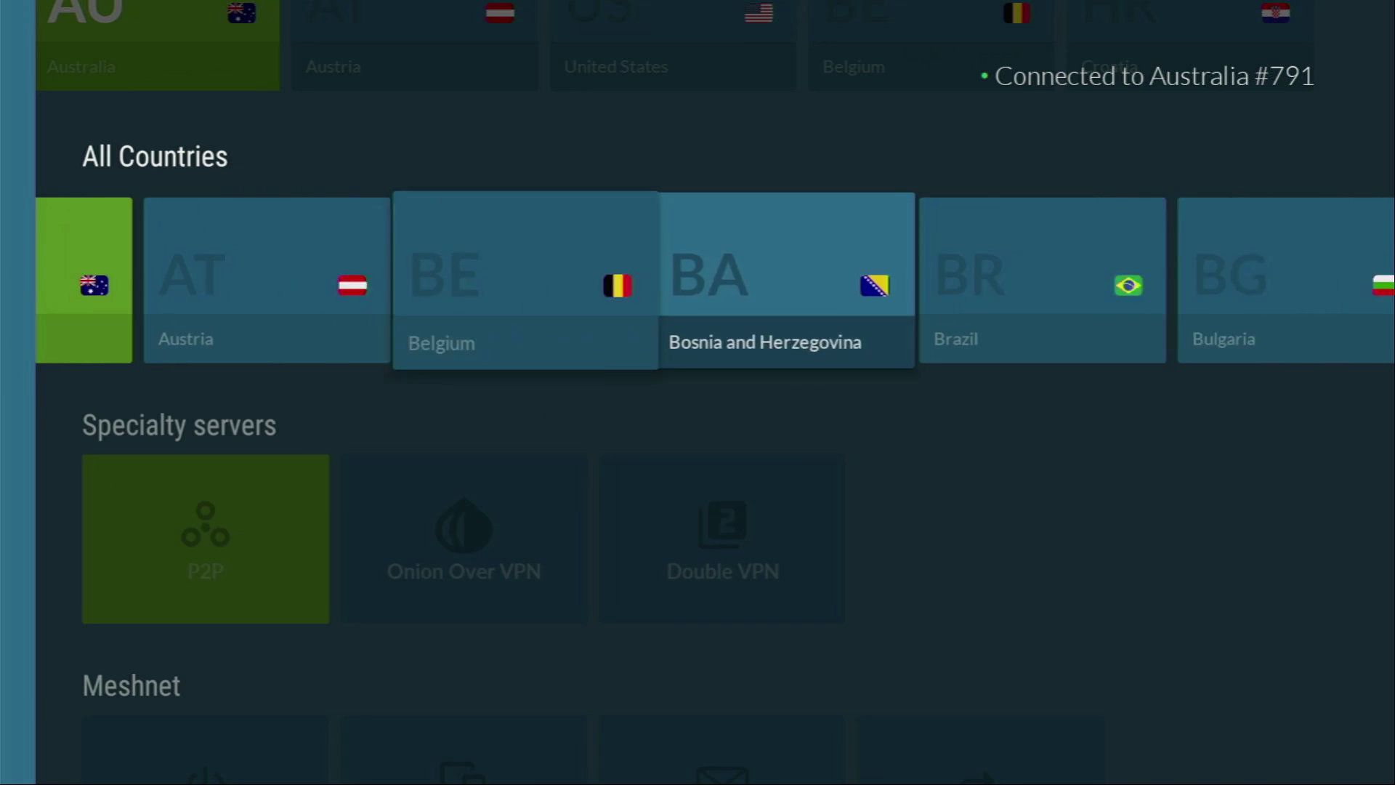
key(Right)
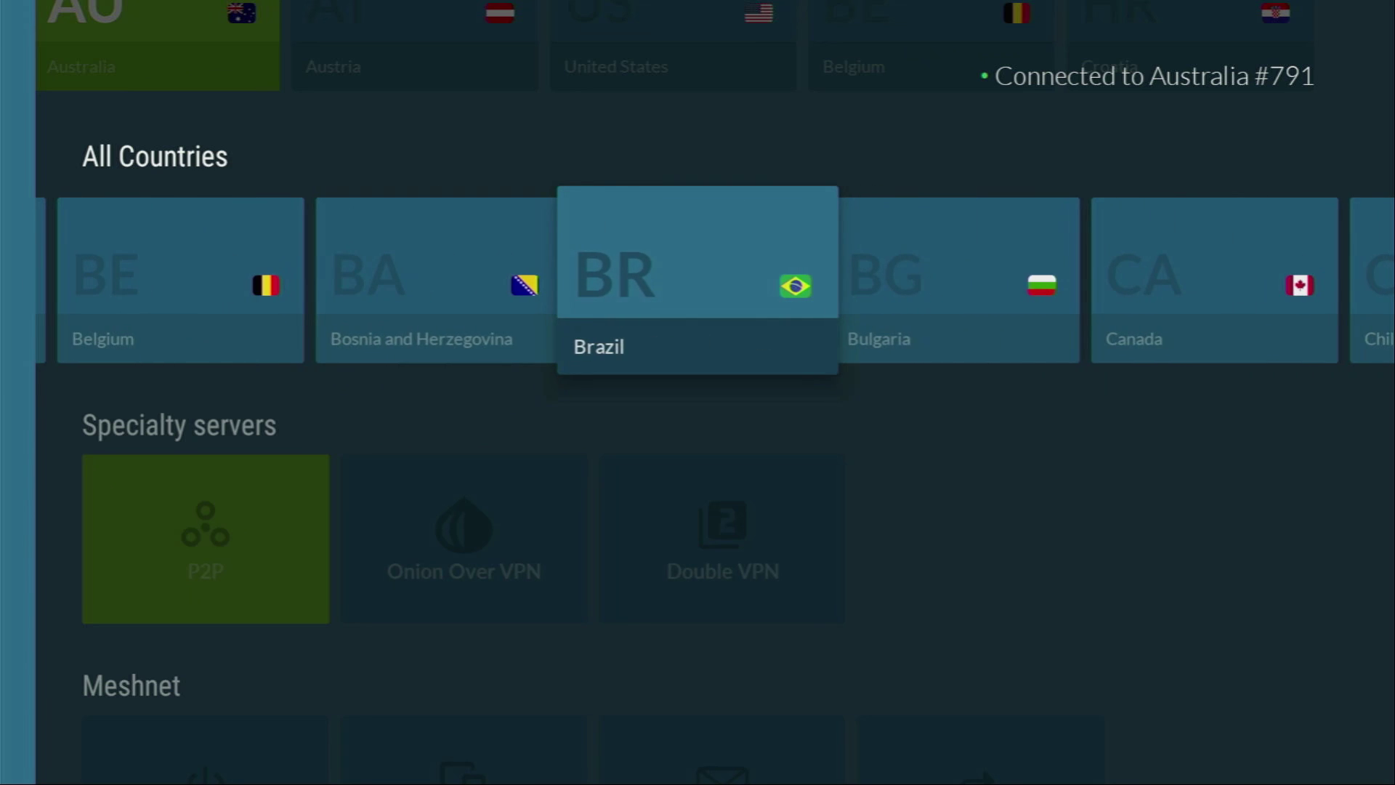
key(Right)
key(Up)
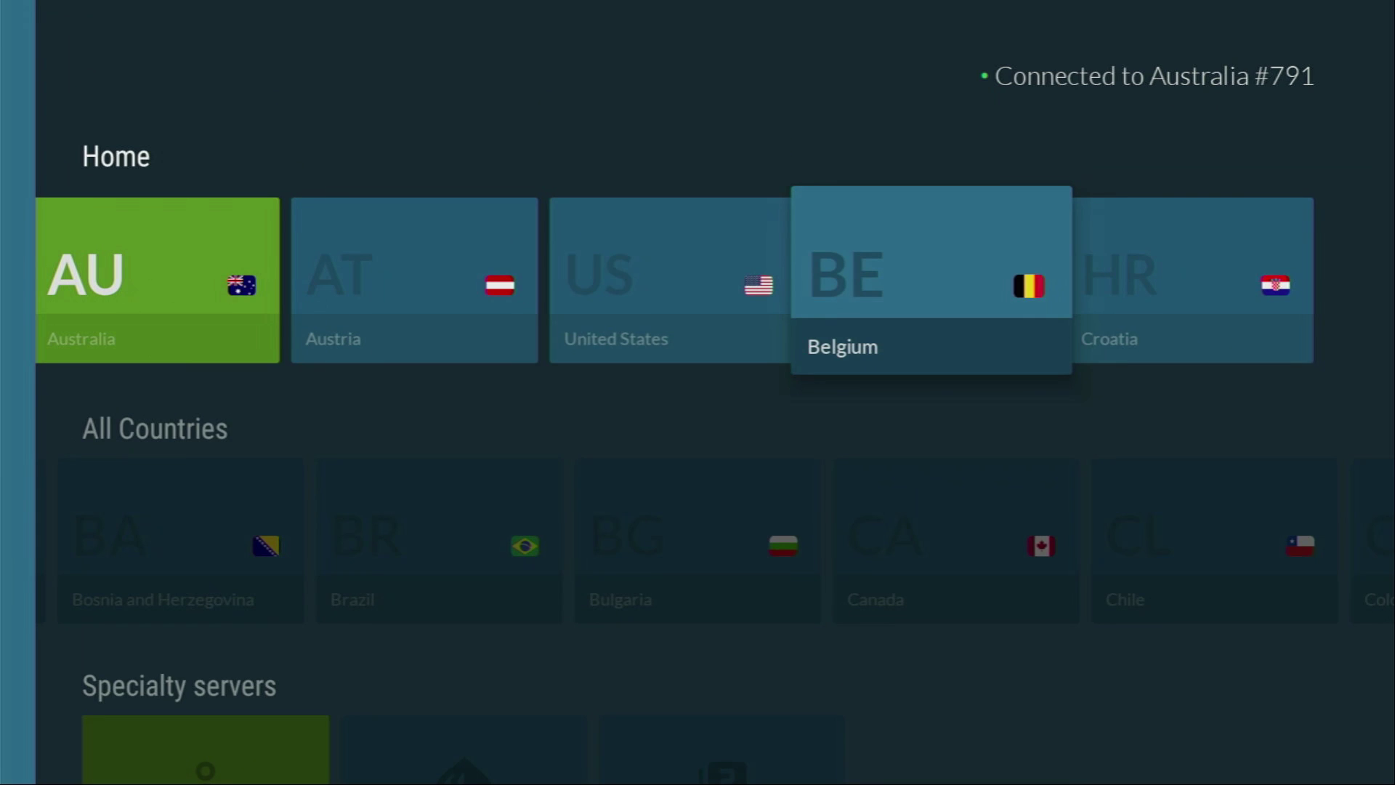
key(Left)
key(Left)
key(Left)
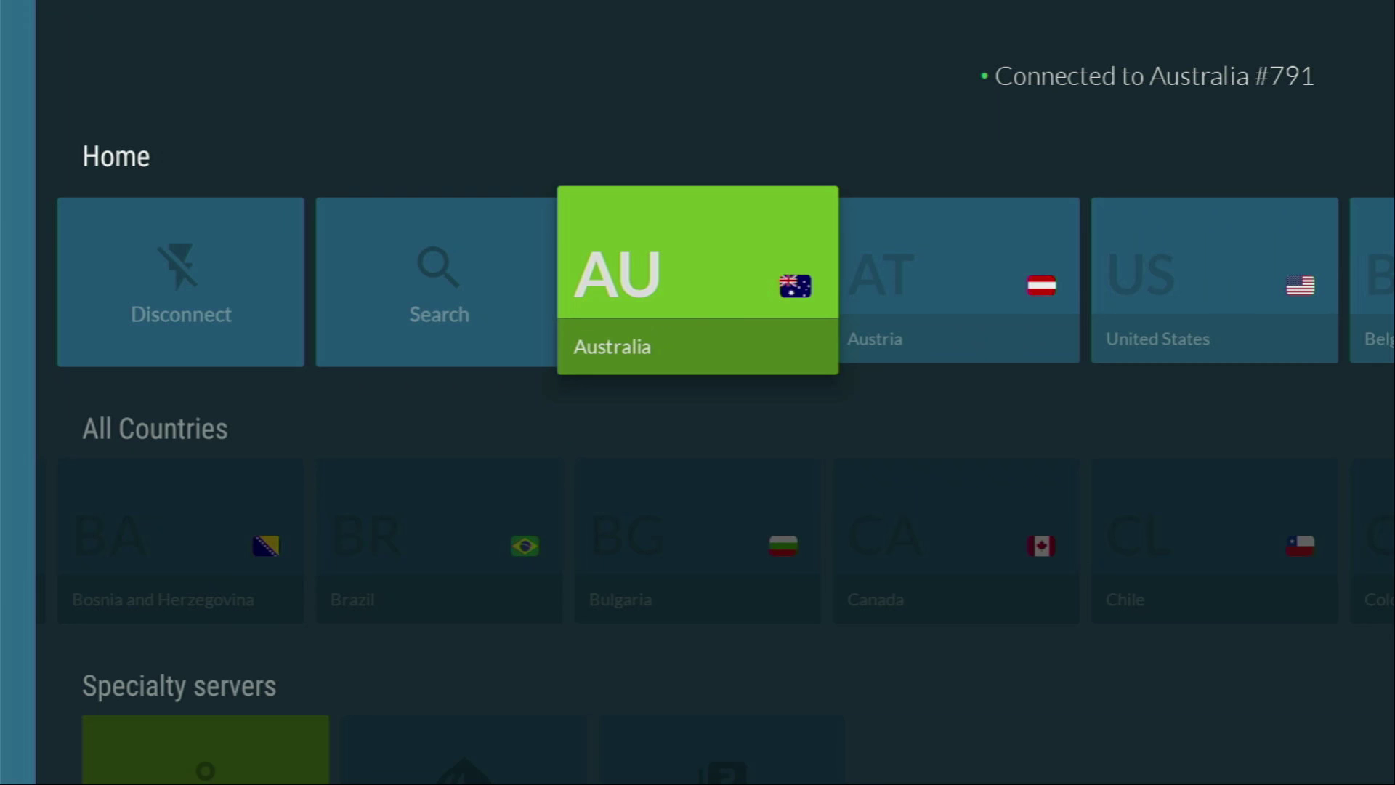
key(Down)
key(Left)
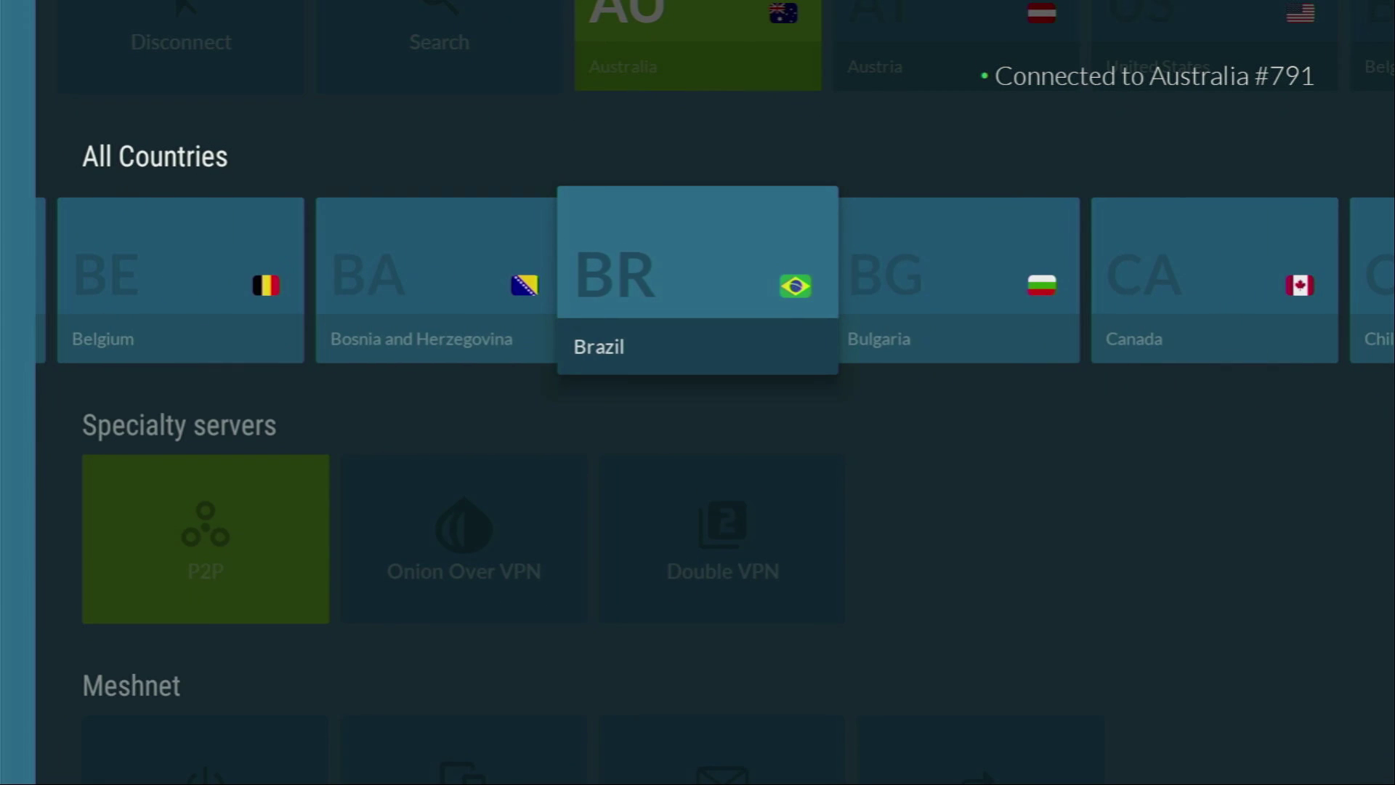
key(Left)
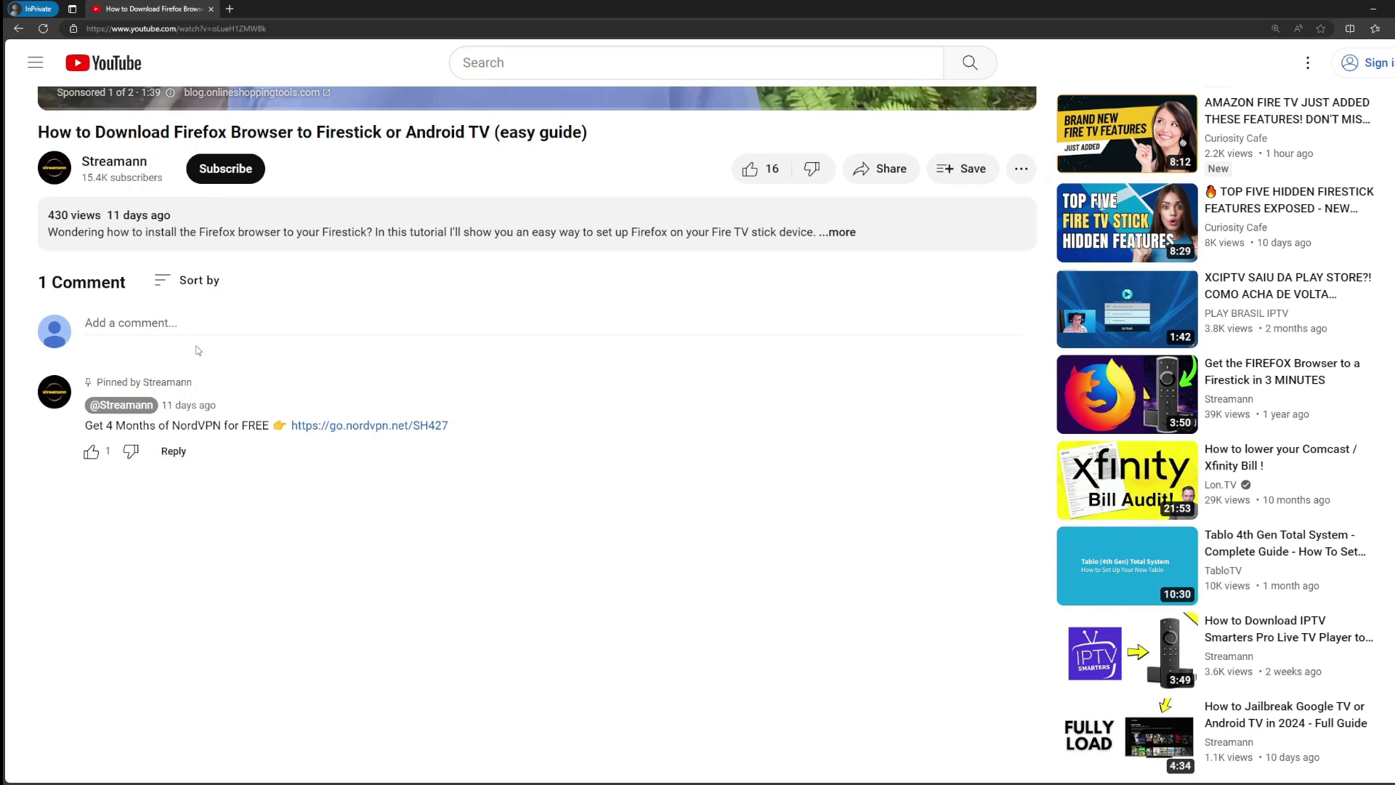
Switch to the web browser, follow the NordVPN link in the pinned YouTube comment, and choose Get NordVPN on the deal page
drag(510, 428, 289, 427)
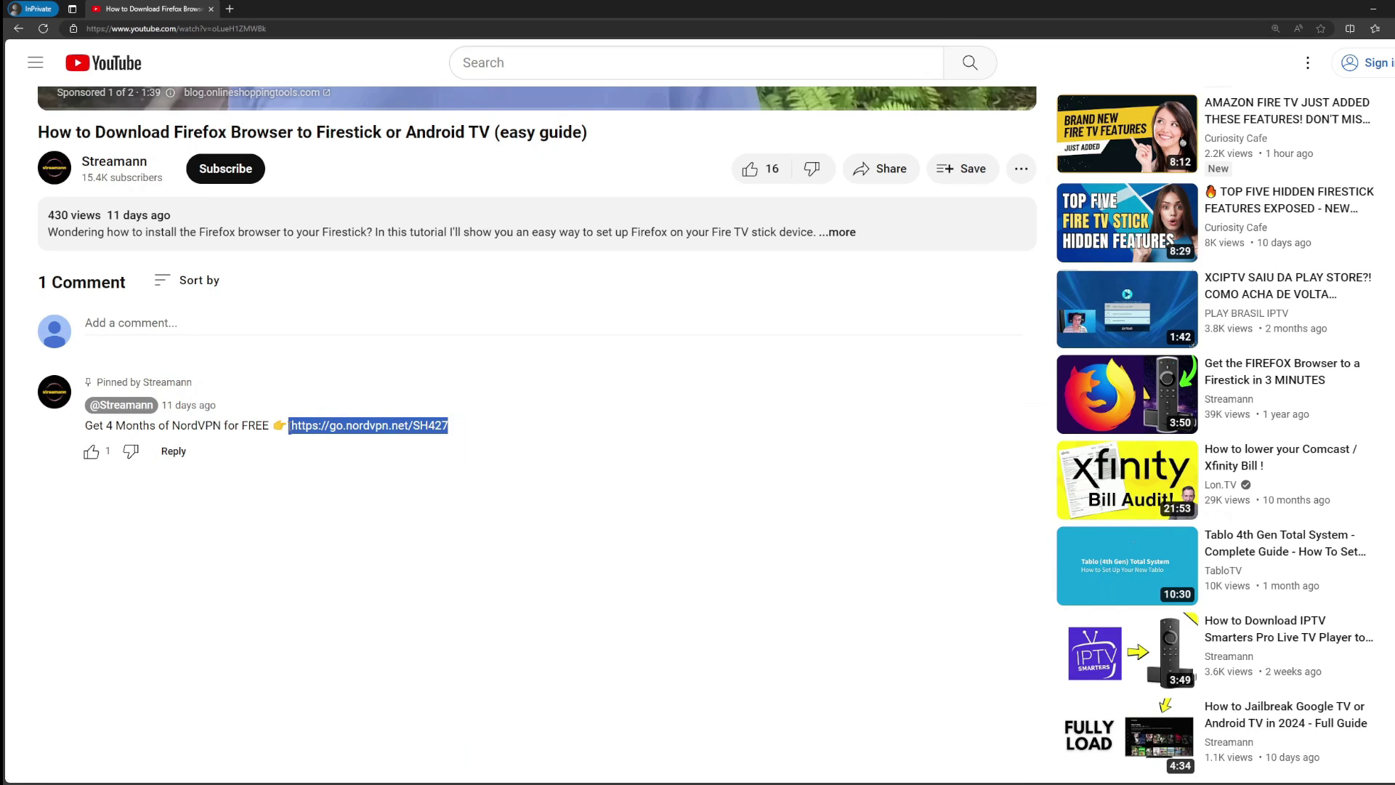
click(374, 431)
drag(590, 266, 627, 300)
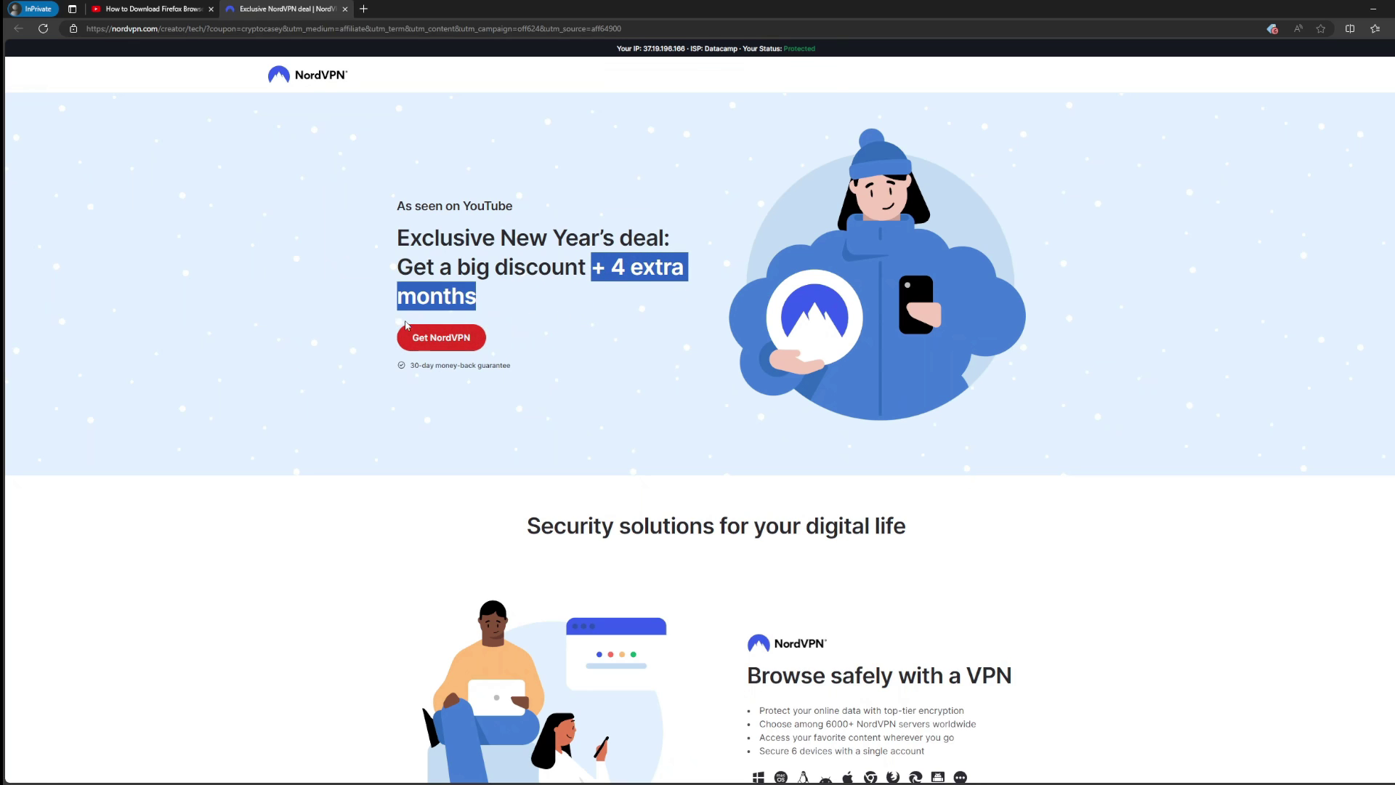
click(447, 341)
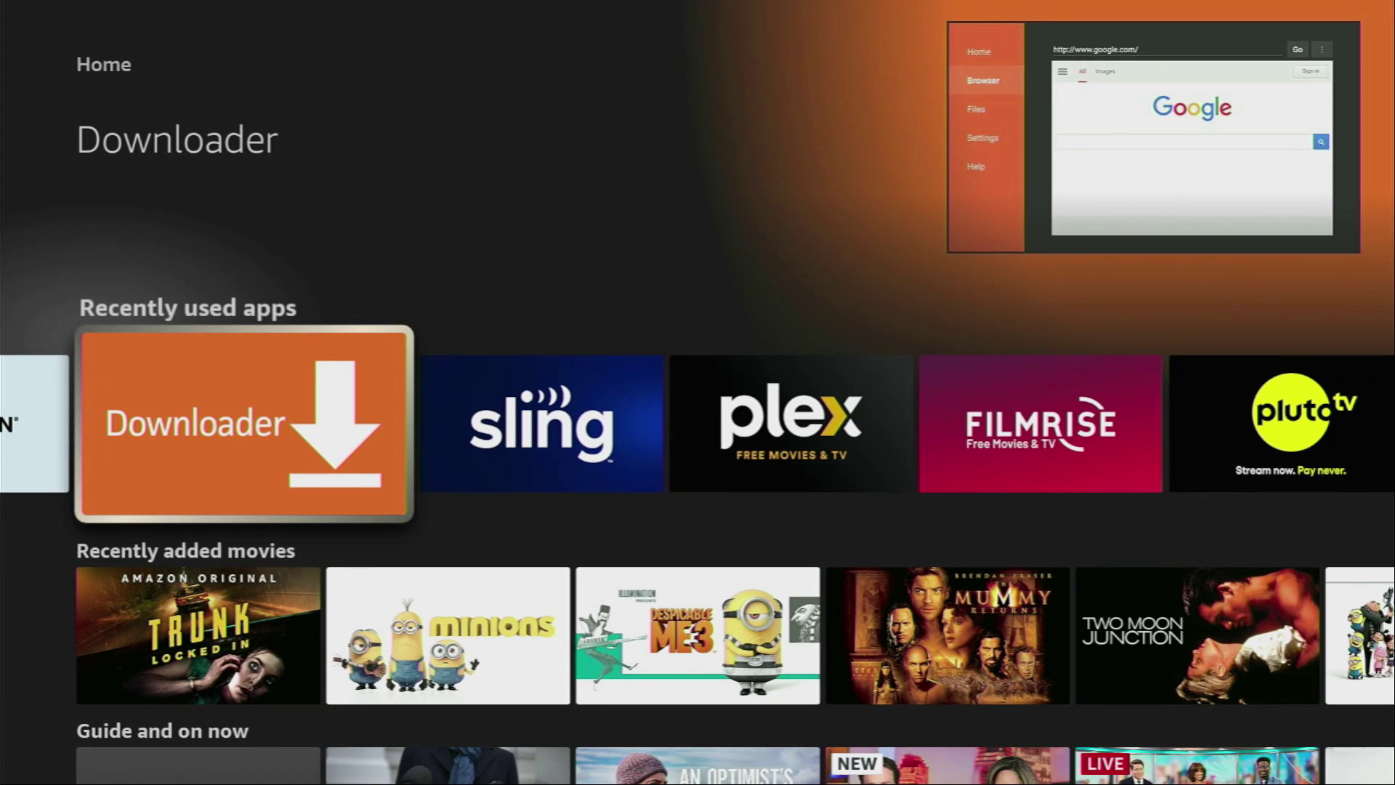
Launch Downloader on the Fire TV and open its URL or search term field for text entry
key(Return)
key(Left)
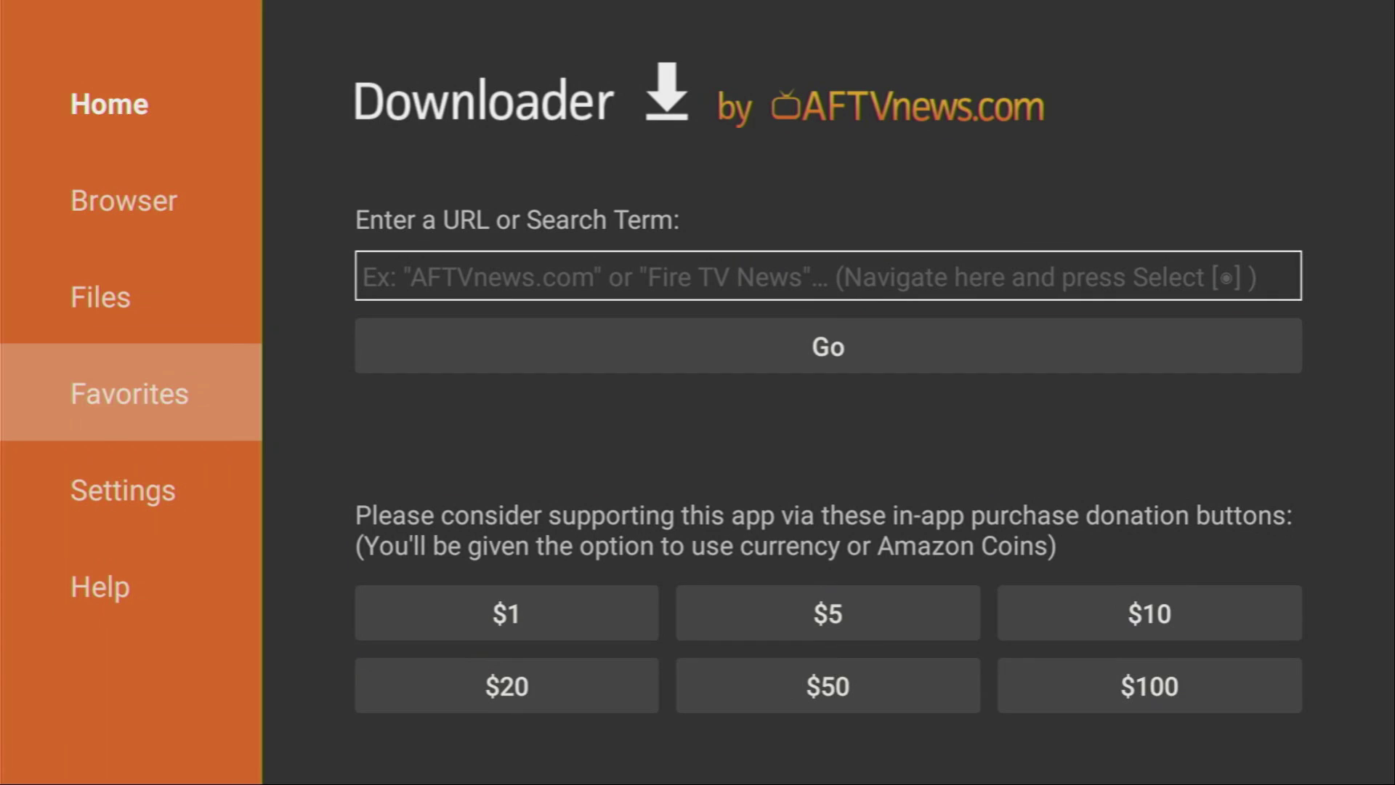
key(Up)
key(Up)
key(Up)
key(Right)
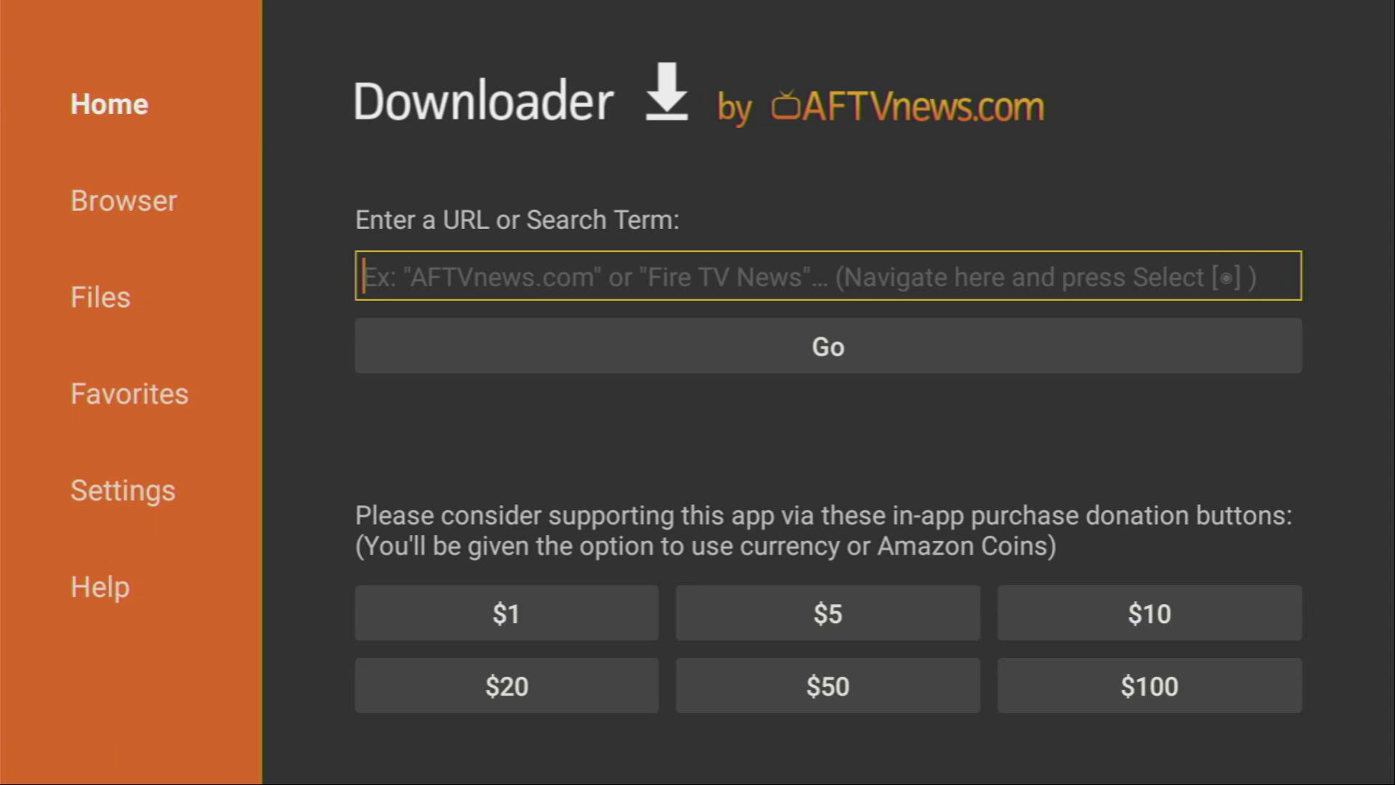
key(Return)
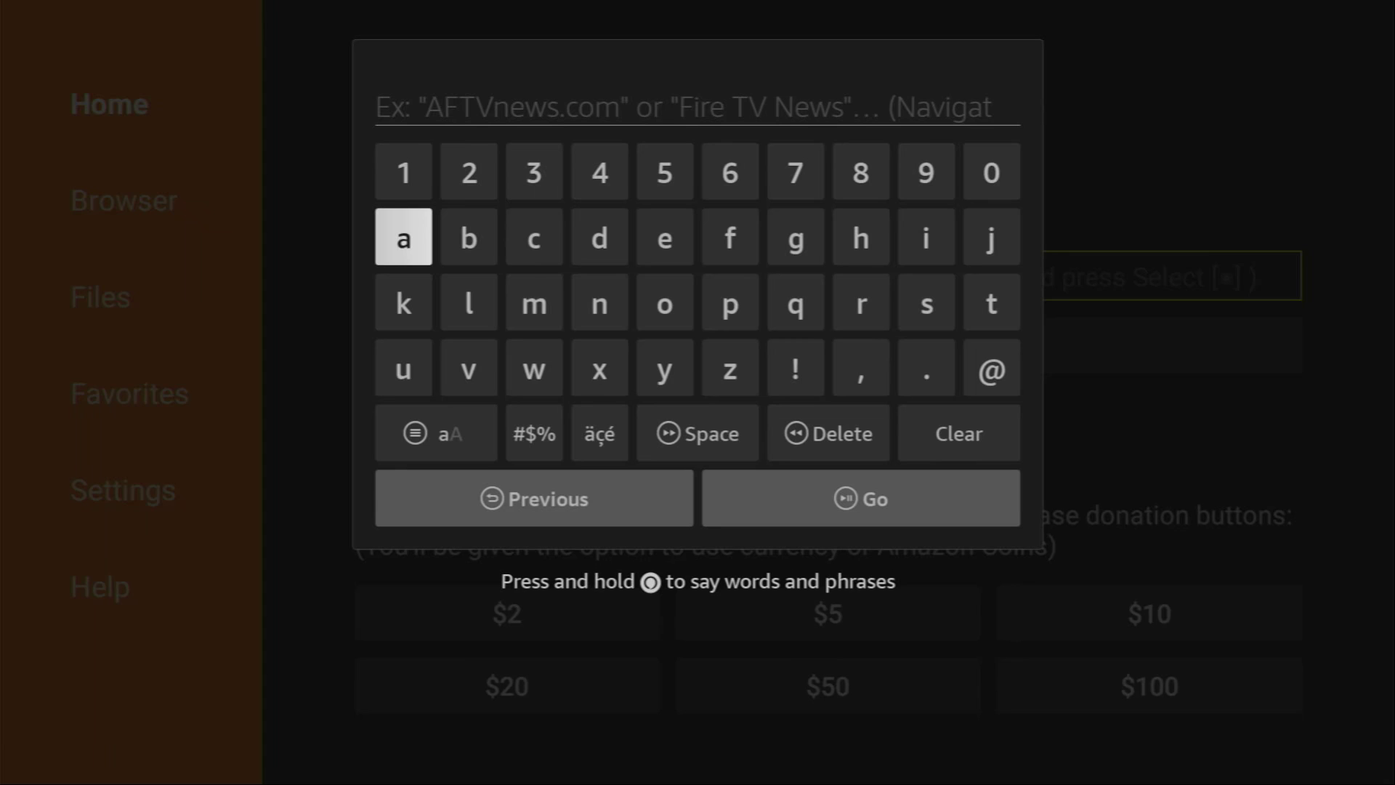
Enter kodi.tv as the web address in Downloader's URL field
key(Right)
key(Down)
key(Left)
key(Return)
key(Right)
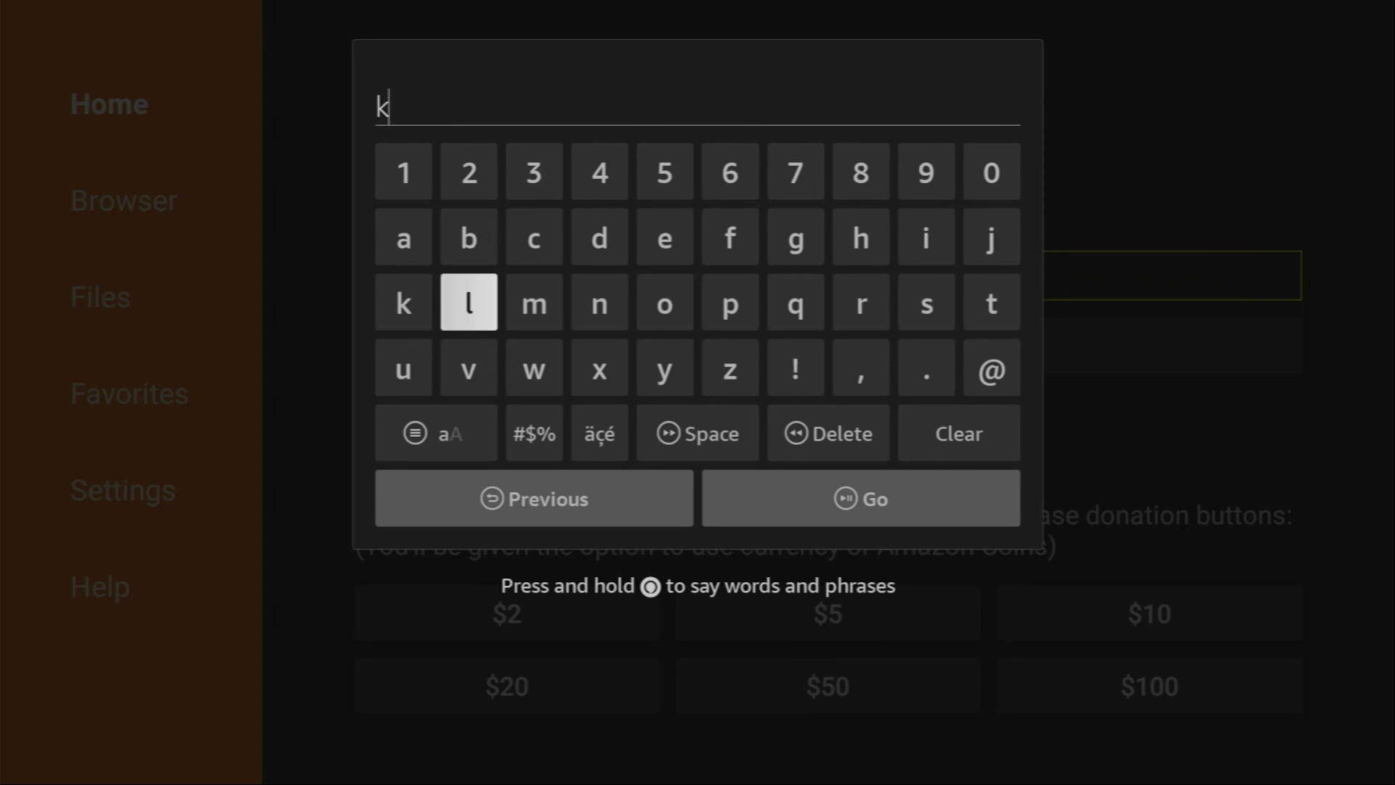
key(Right)
key(Right)
key(Right)
key(Return)
key(Up)
key(Left)
key(Return)
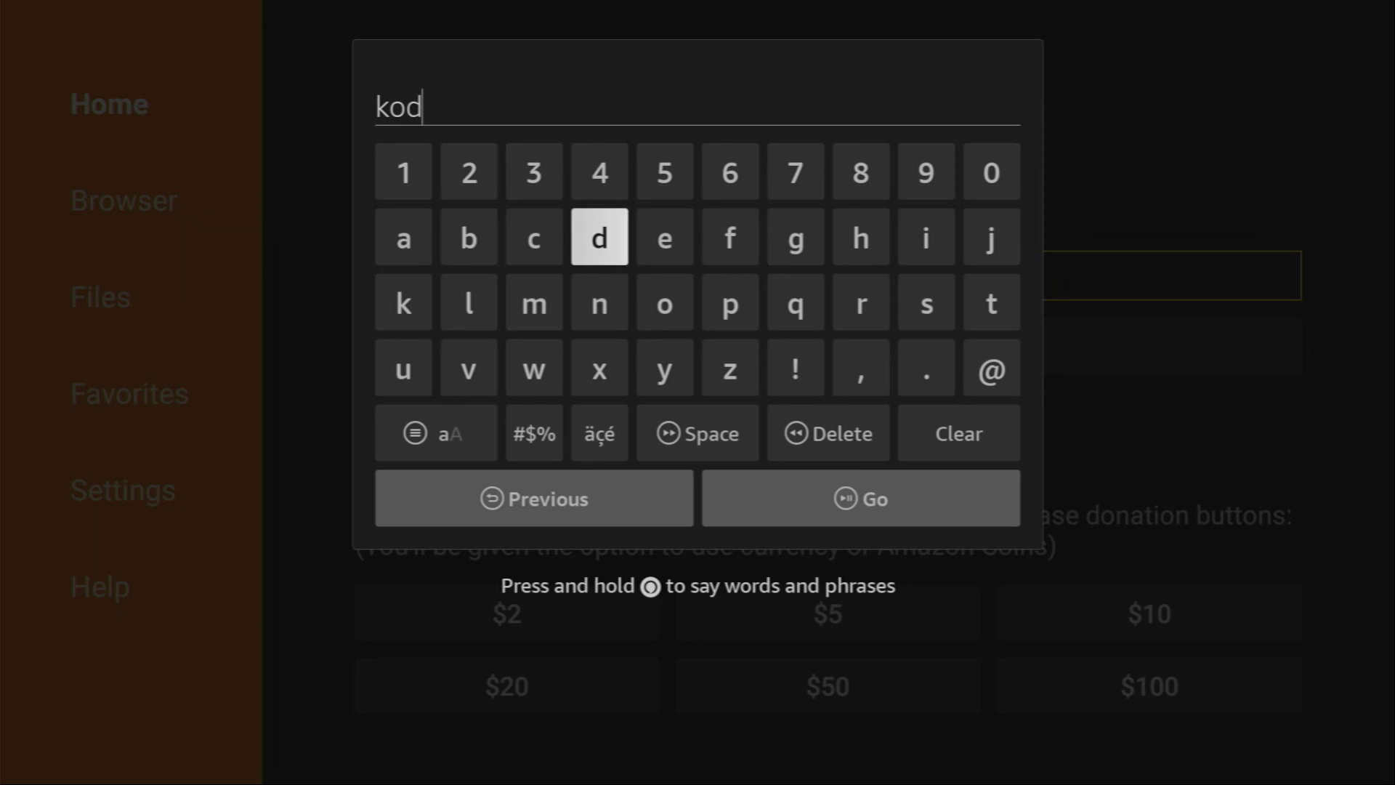
key(Right)
key(Right)
key(Right)
key(Right)
key(Right)
key(Return)
key(Down)
key(Down)
key(Return)
key(Up)
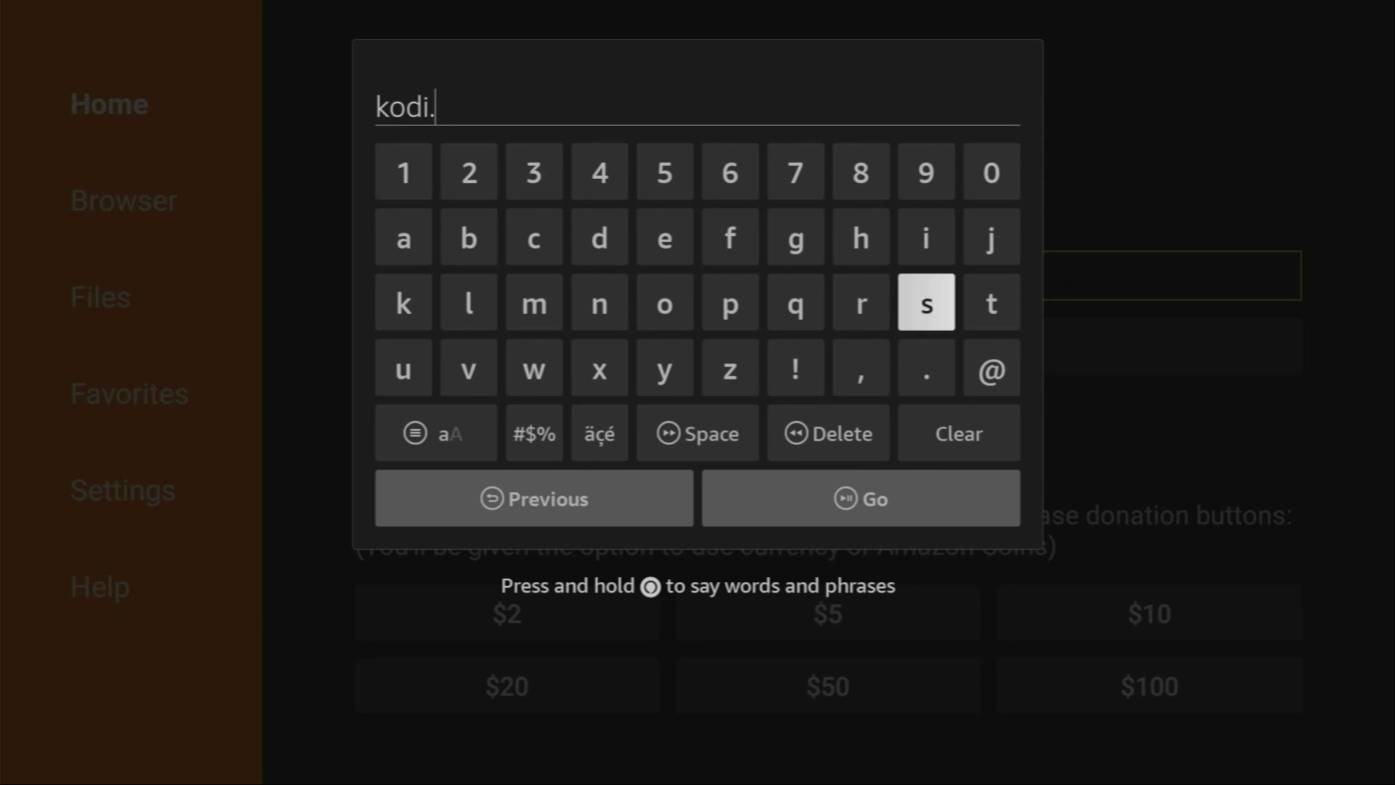
key(Right)
key(Return)
key(Down)
key(Right)
key(Right)
key(Right)
key(Left)
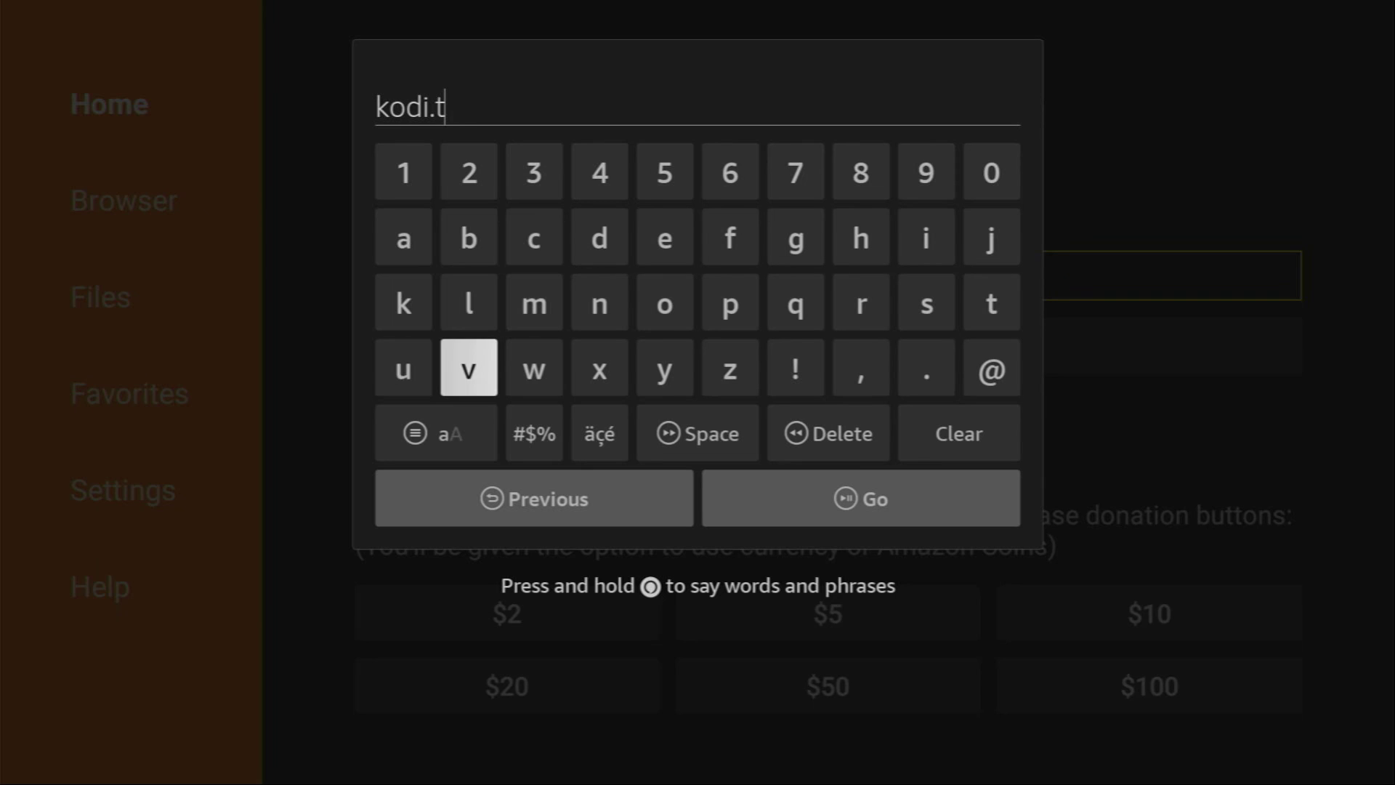
key(Return)
key(Down)
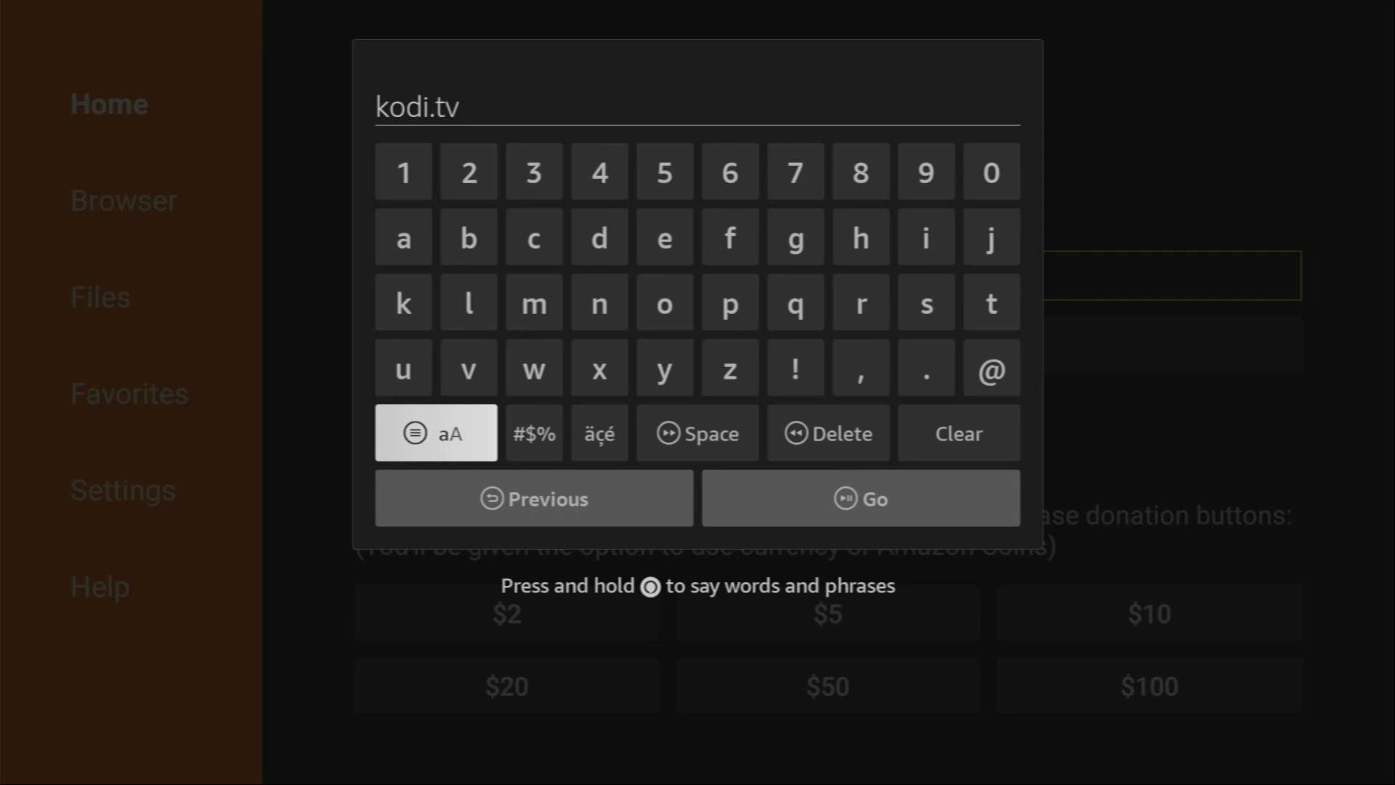
Submit the entered address to load the Kodi website in Downloader's browser
key(Down)
key(Right)
key(Return)
key(Return)
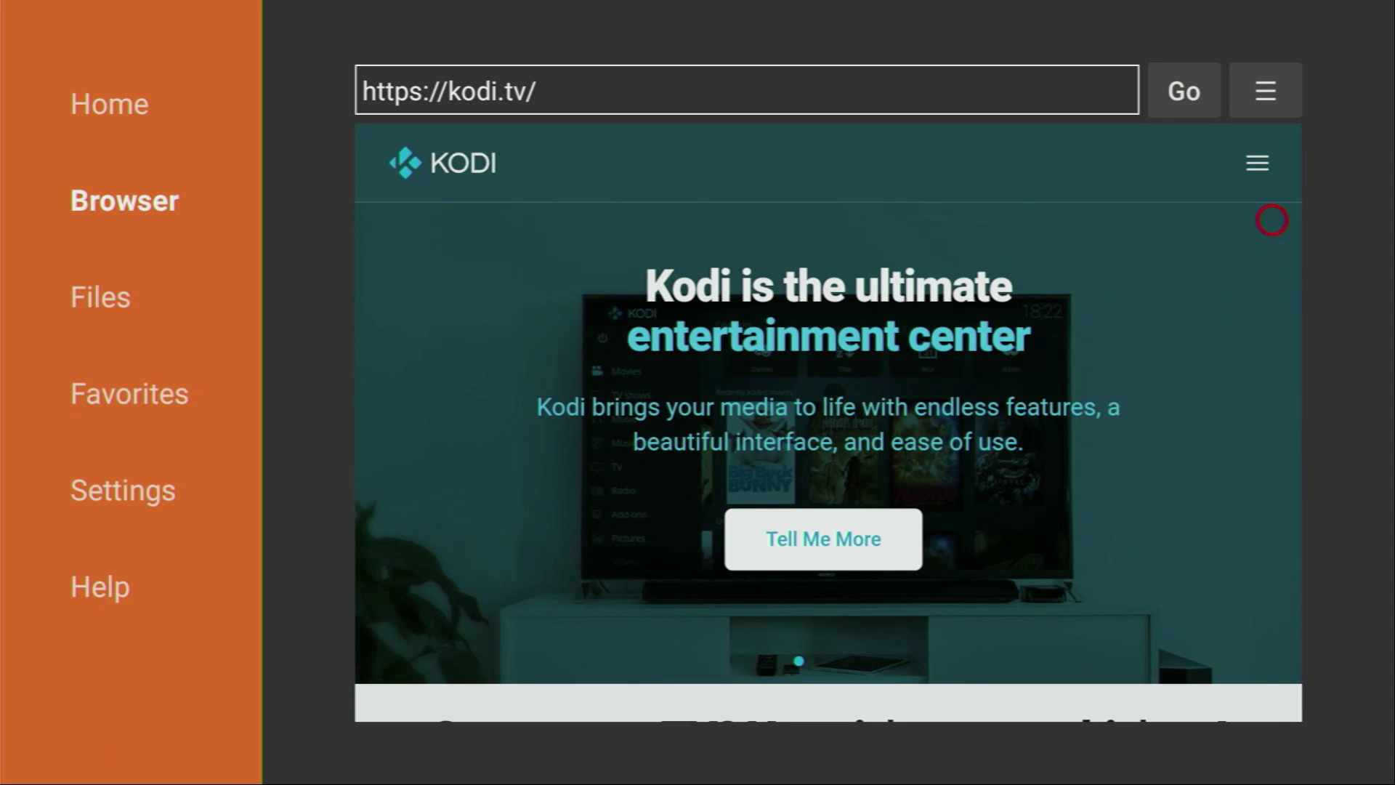
Go to the Kodi site's Download page and choose Android as the platform
click(1270, 170)
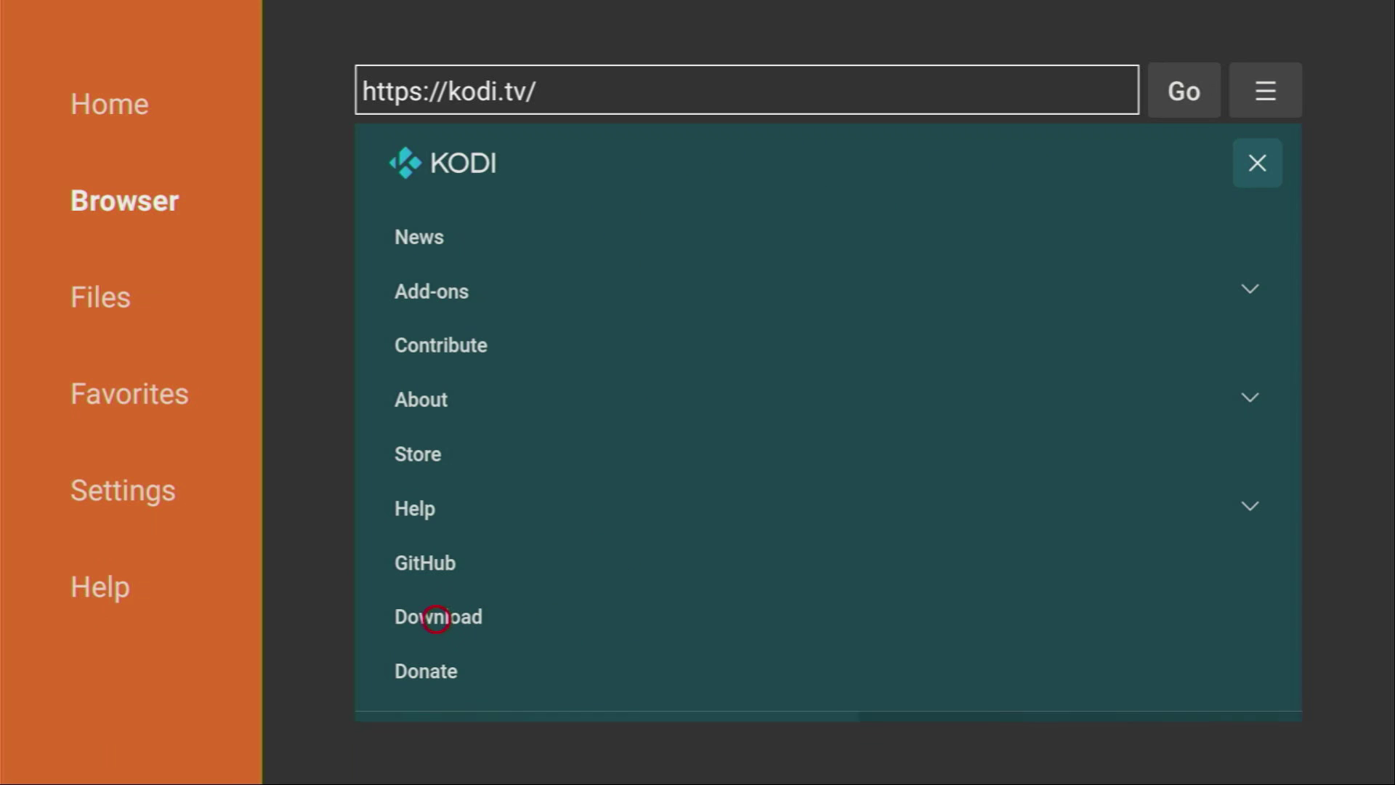
click(436, 618)
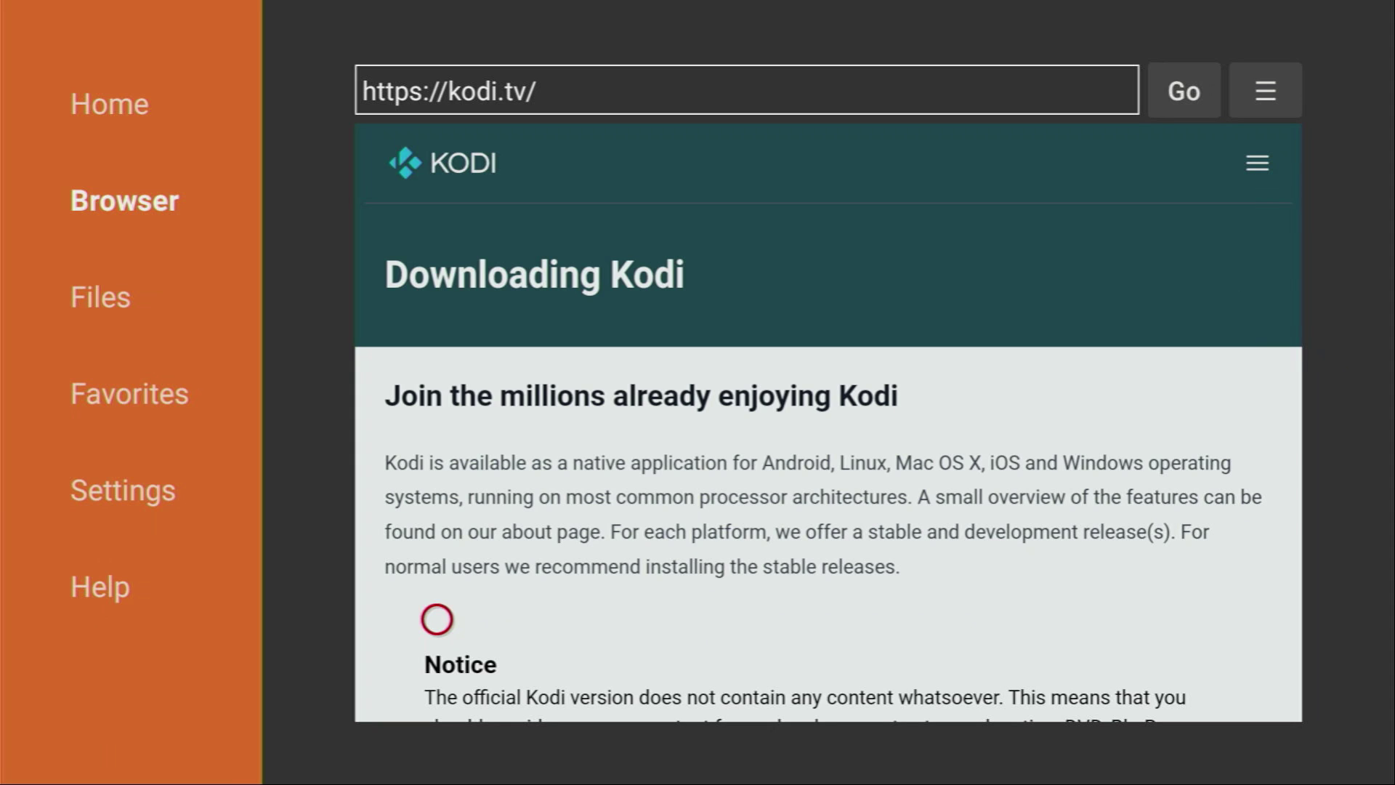
scroll(437, 619, down, 10)
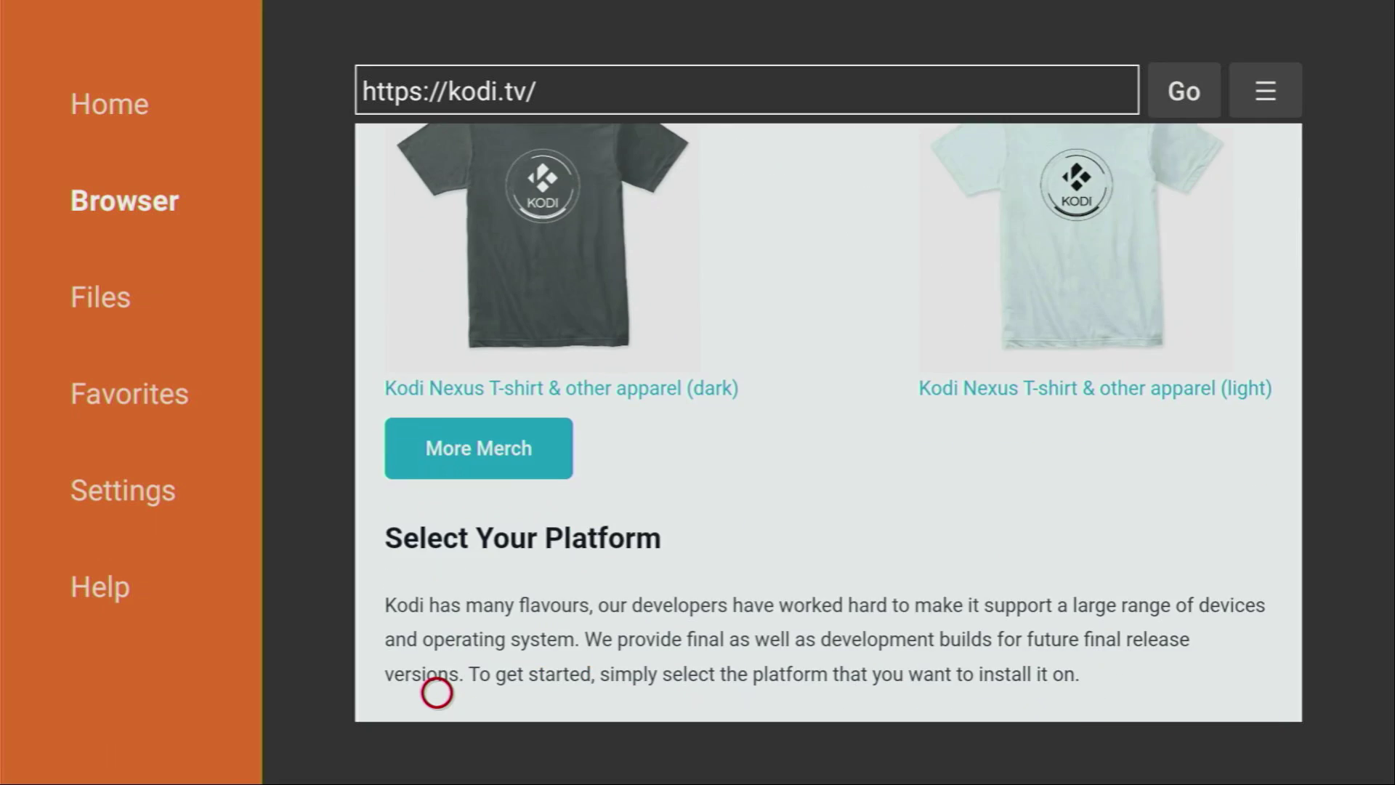
scroll(437, 692, down, 4)
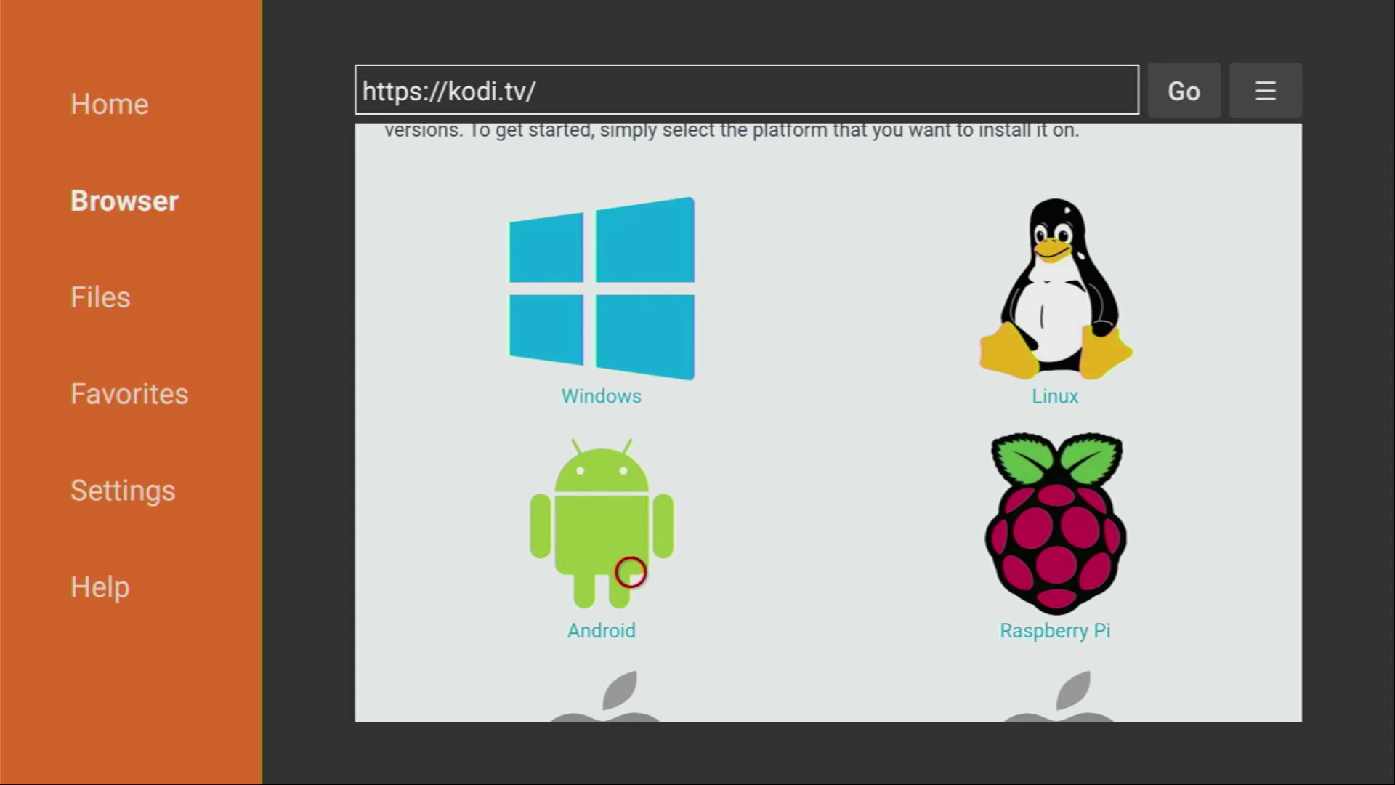
click(630, 572)
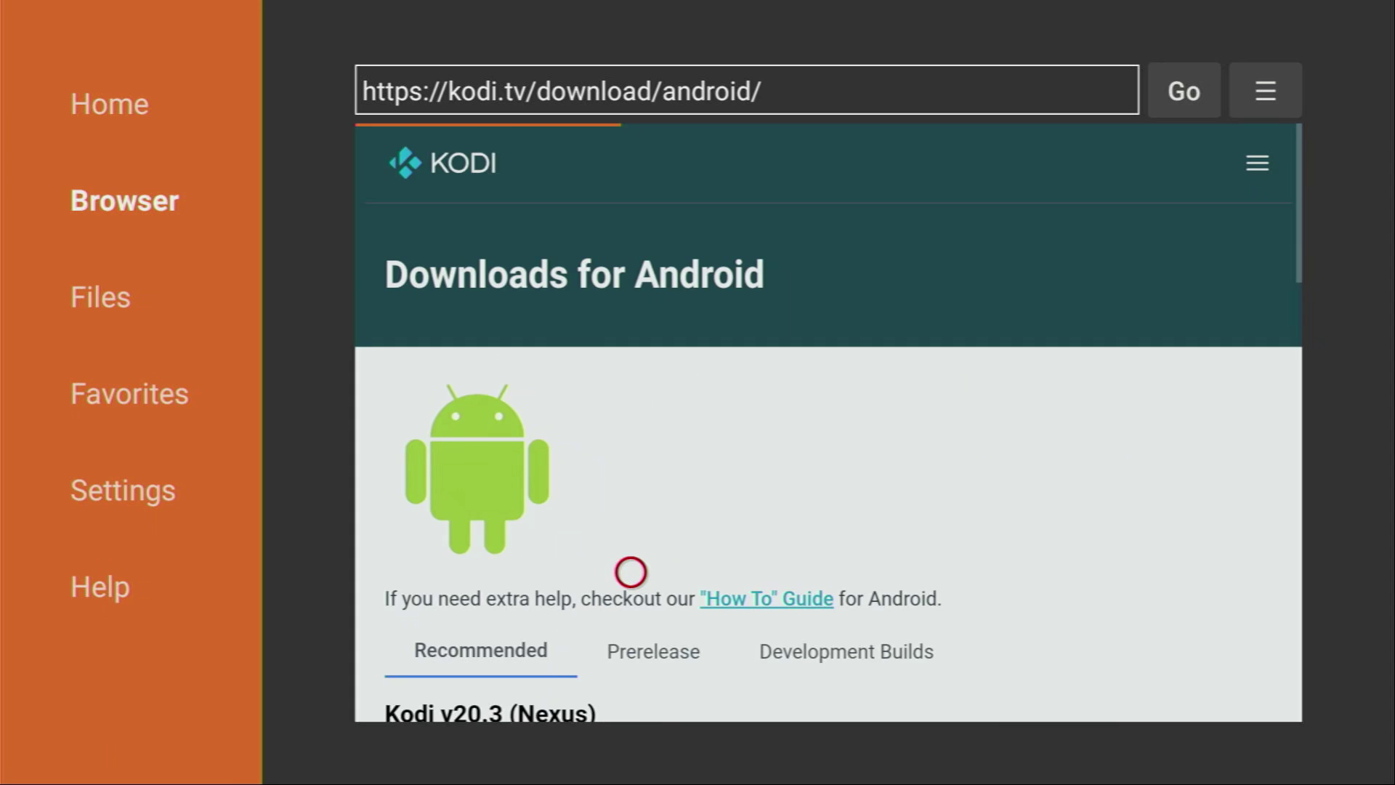
Download the recommended Kodi v20.3 (Nexus) ARMV7A (32BIT) build and install it
scroll(629, 688, down, 7)
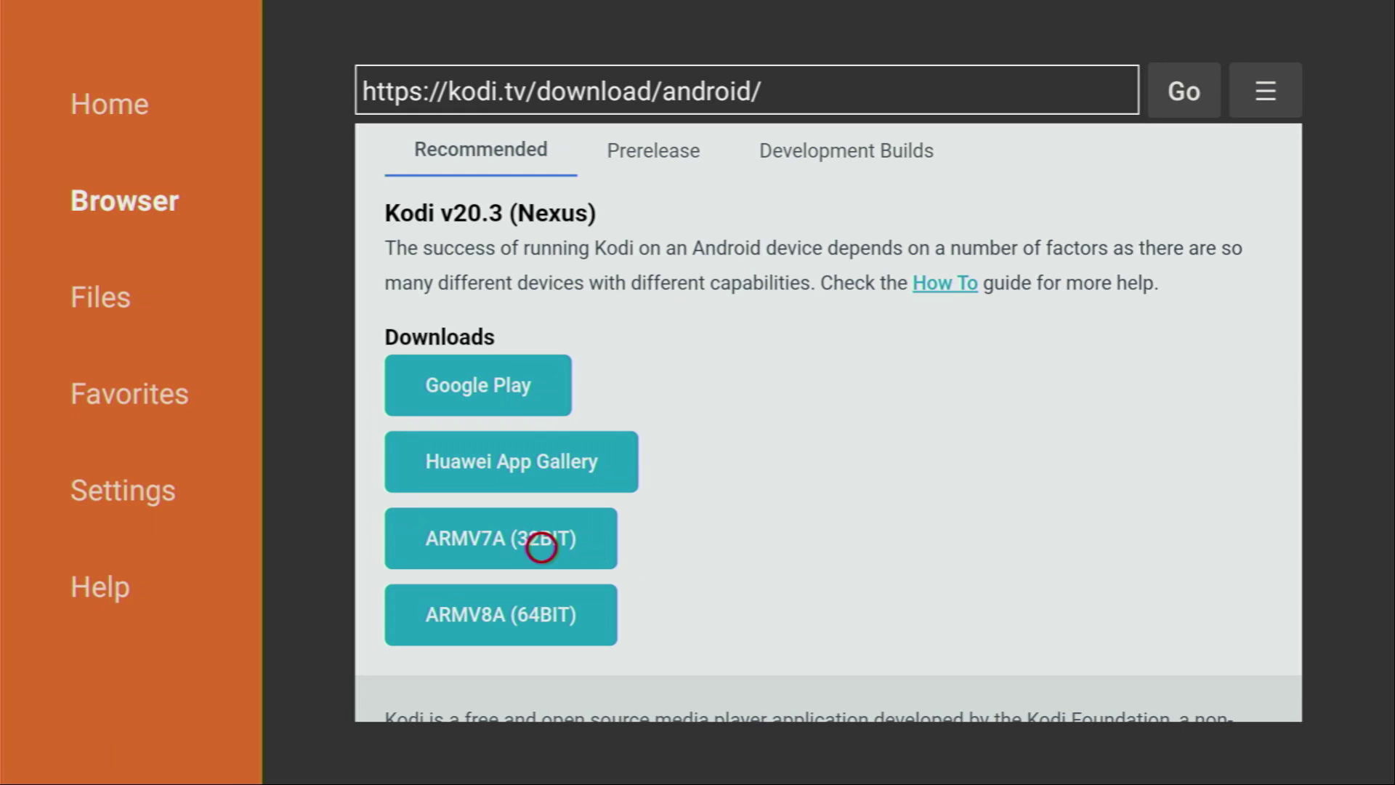
click(542, 549)
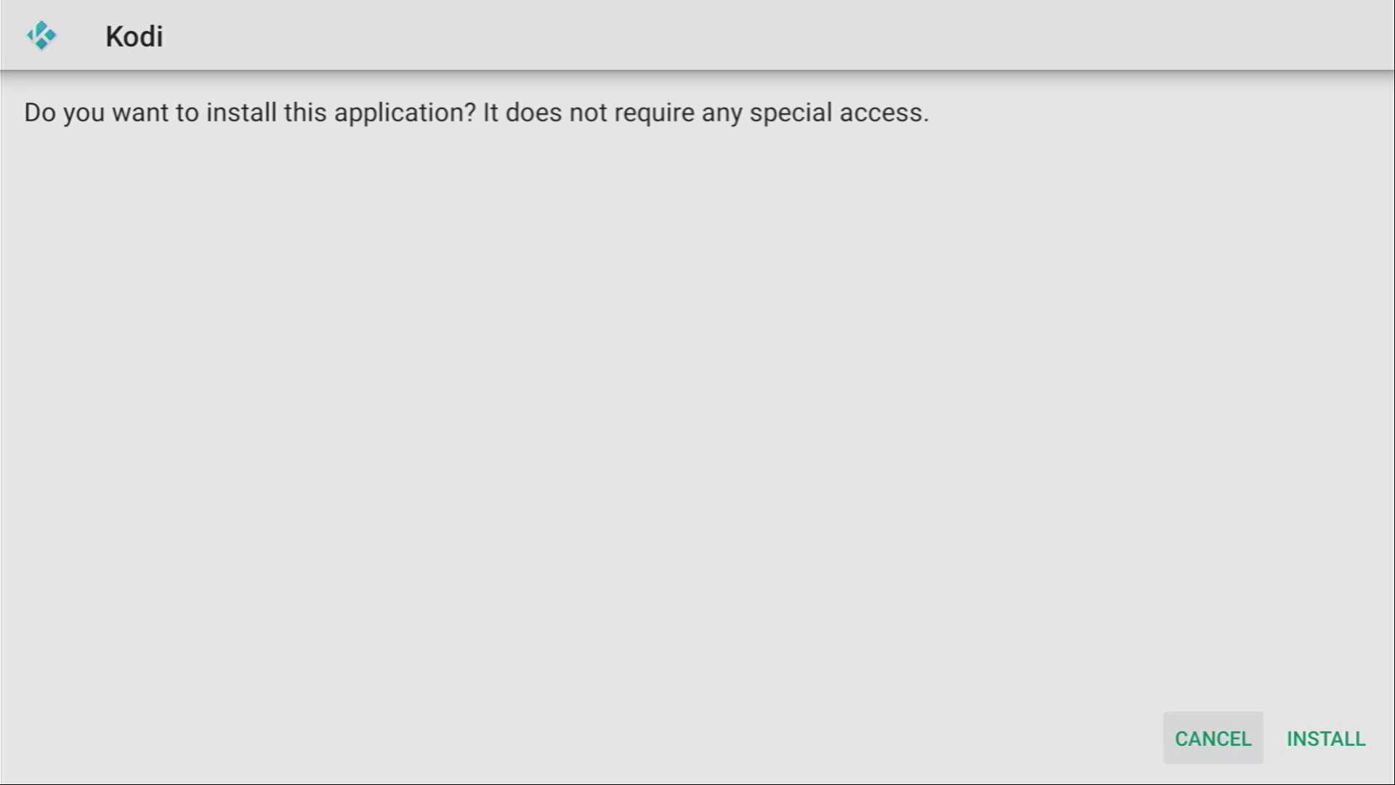
key(Right)
key(Return)
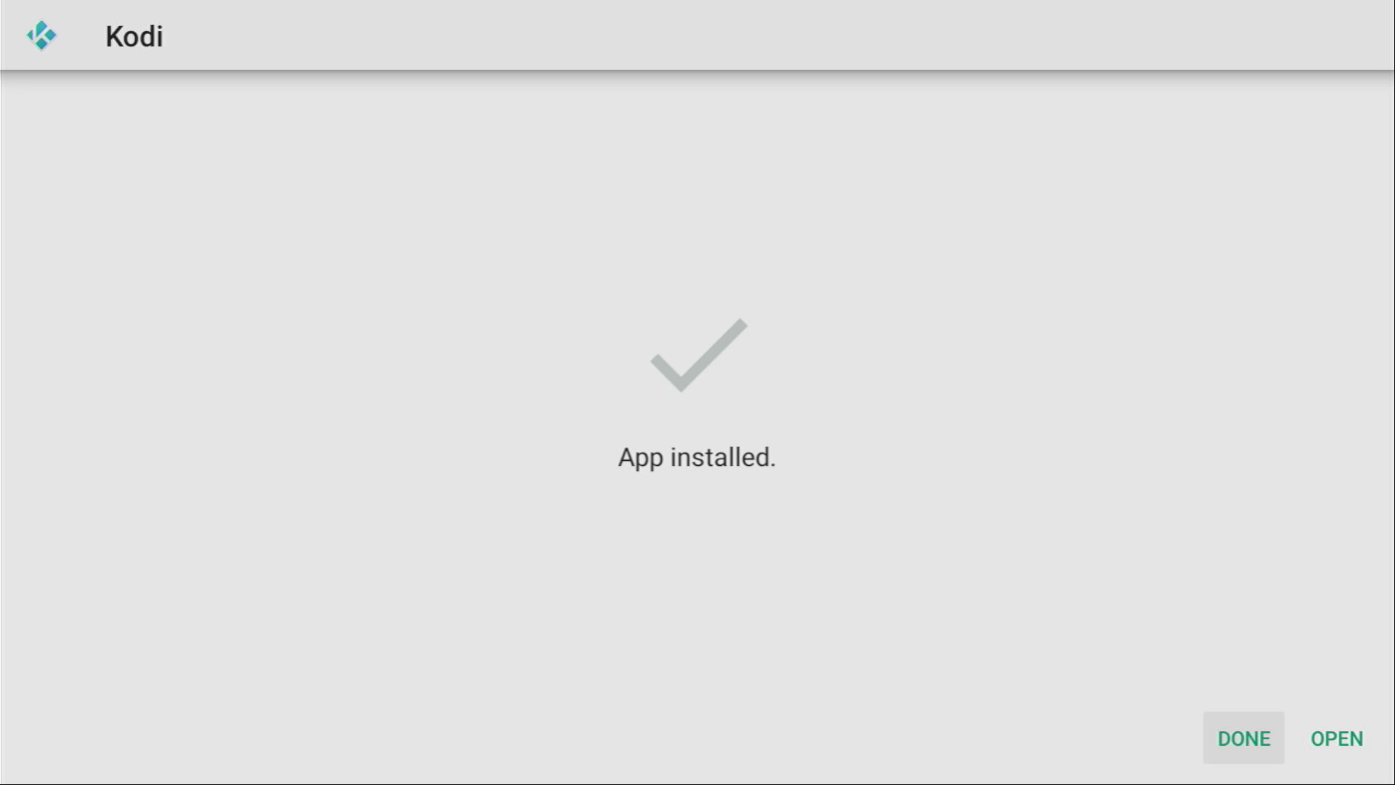
Finish the Kodi installer without opening the app, and delete the downloaded kodi-20.3-Nexus-armeabi-v7a(1).apk file
key(Right)
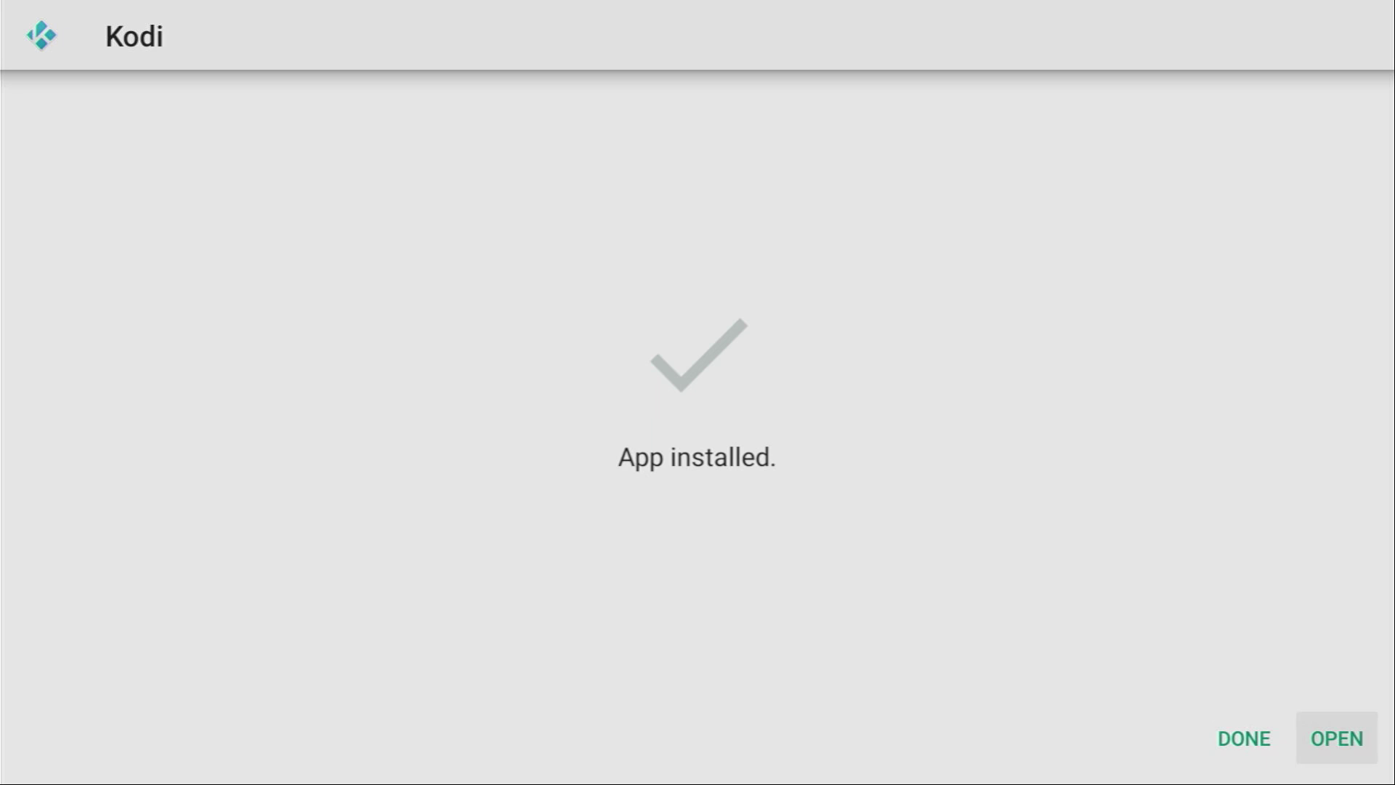
key(Left)
key(Return)
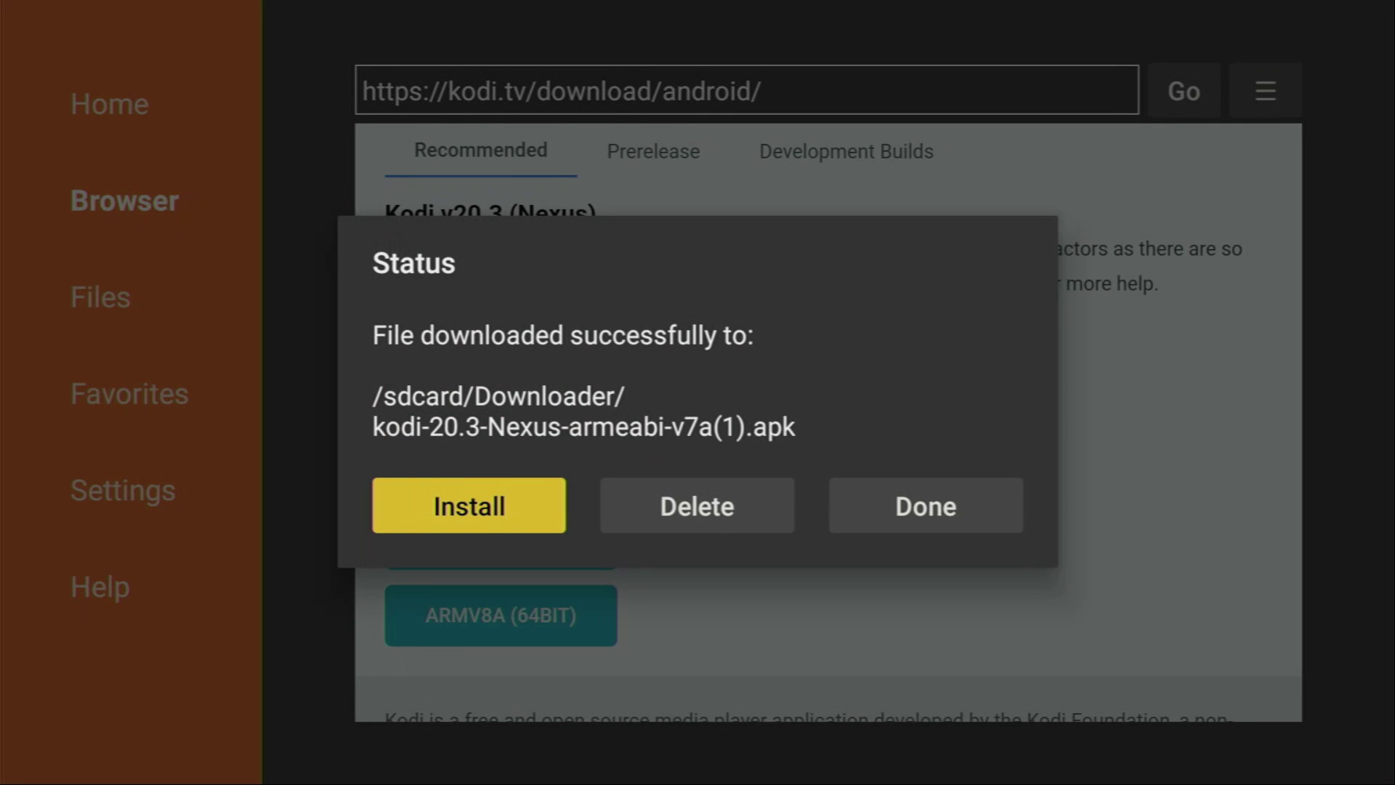
key(Right)
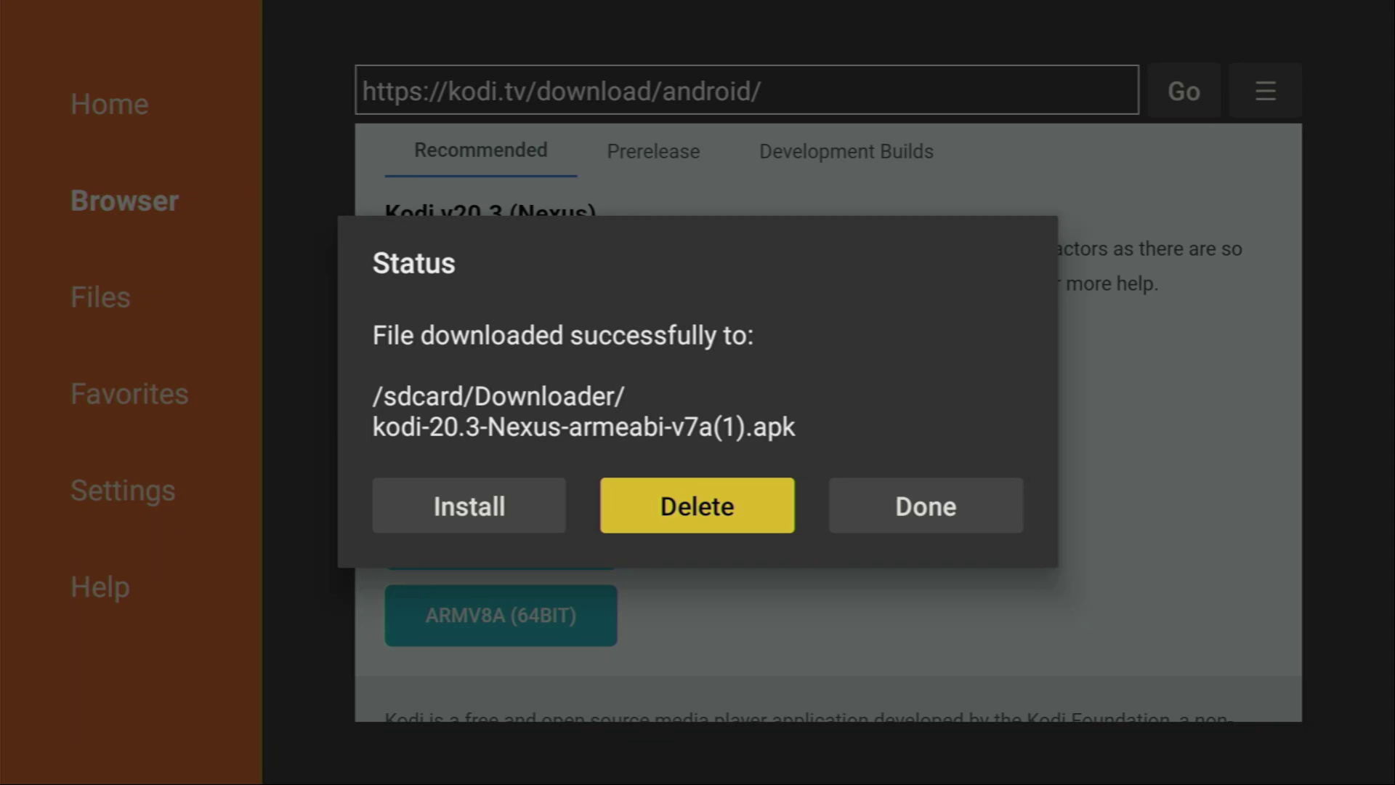
key(Return)
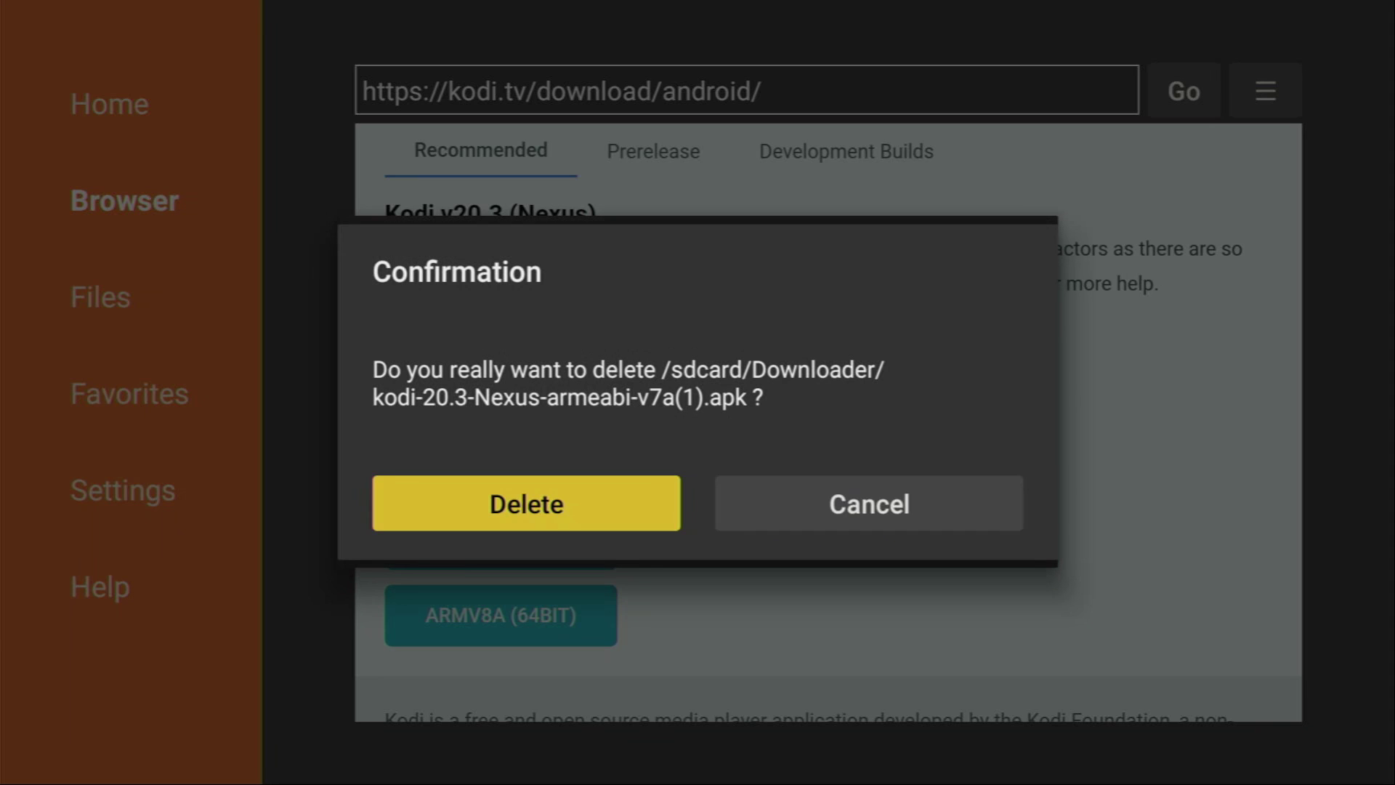
key(Return)
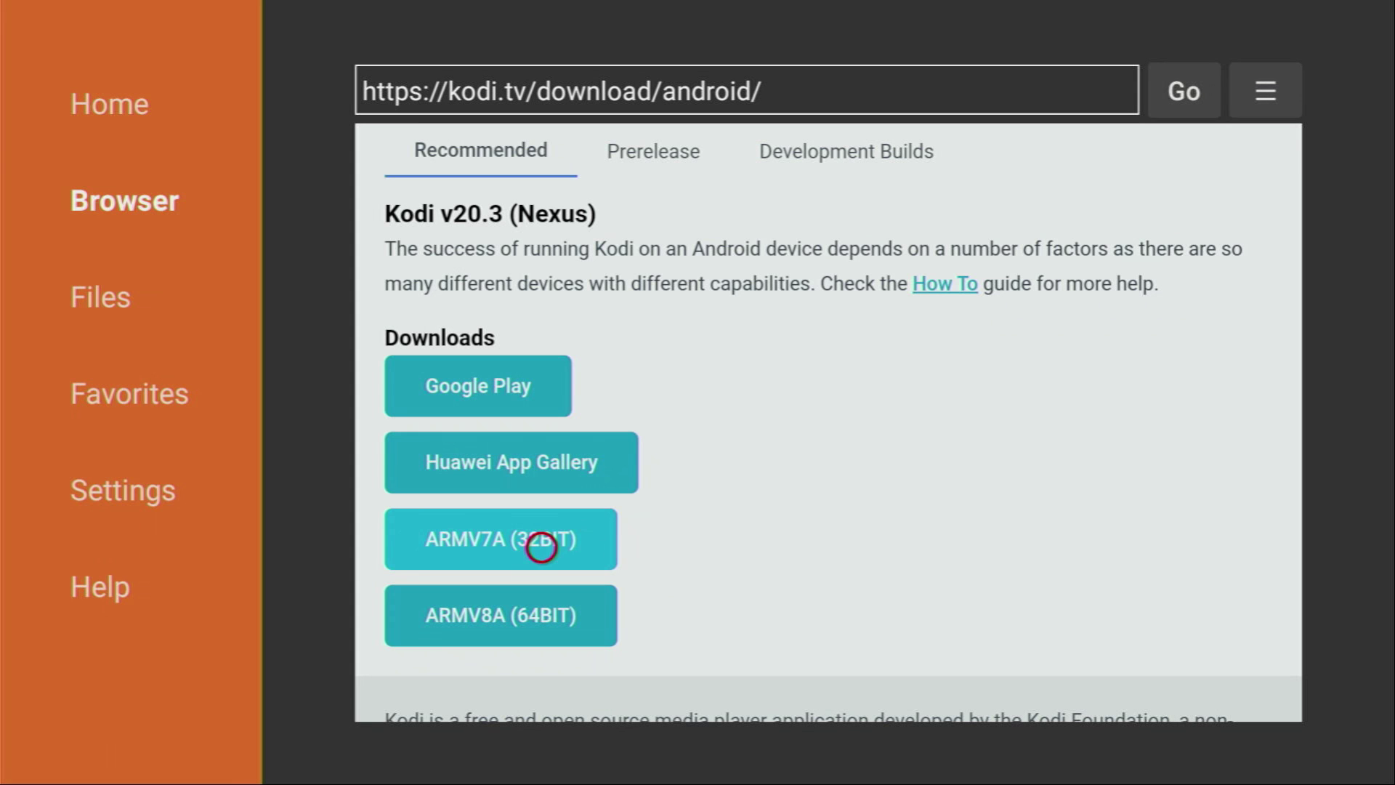
Return to the Fire TV home screen and open Your Apps & Channels
key(Home)
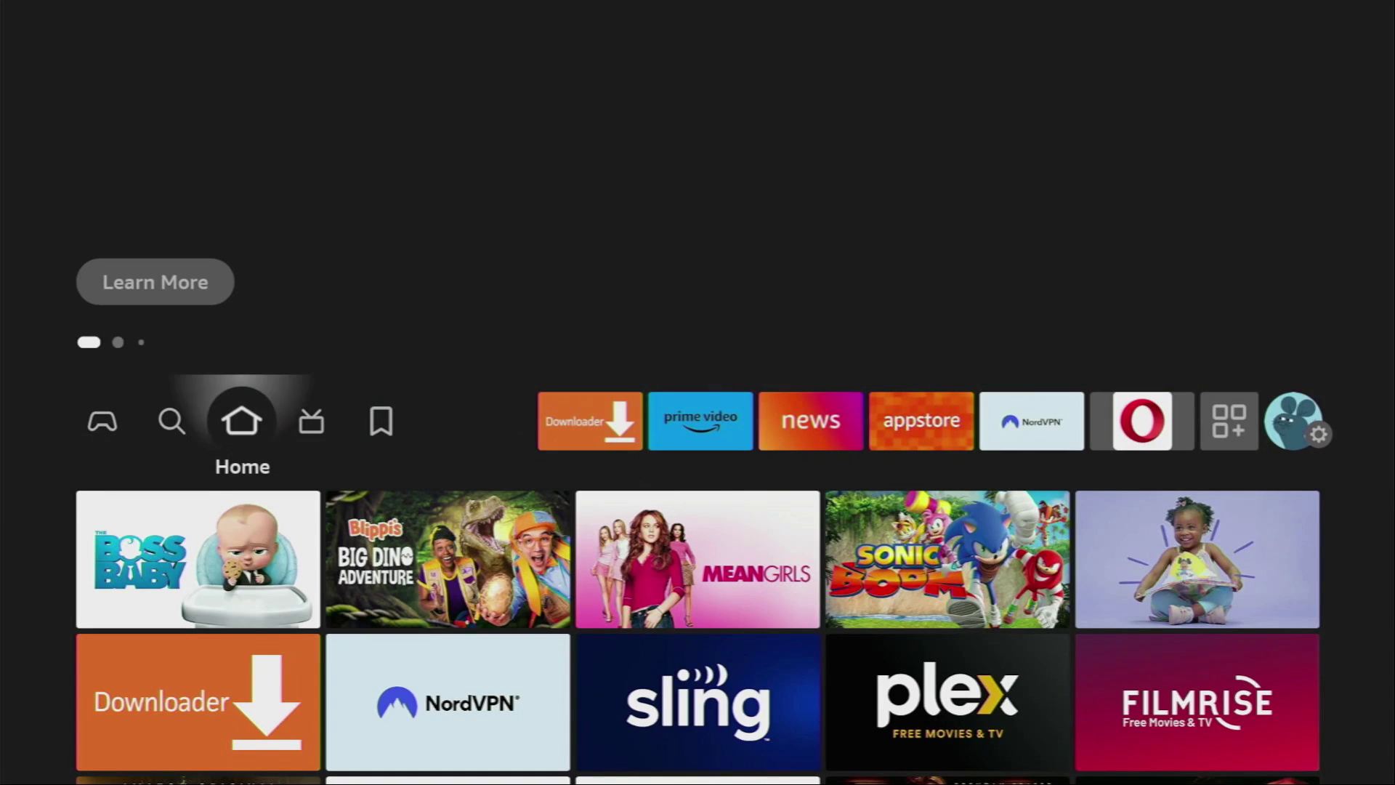
key(Right)
key(Right)
key(Right)
key(Right)
key(Right)
key(Right)
key(Right)
key(Right)
key(Right)
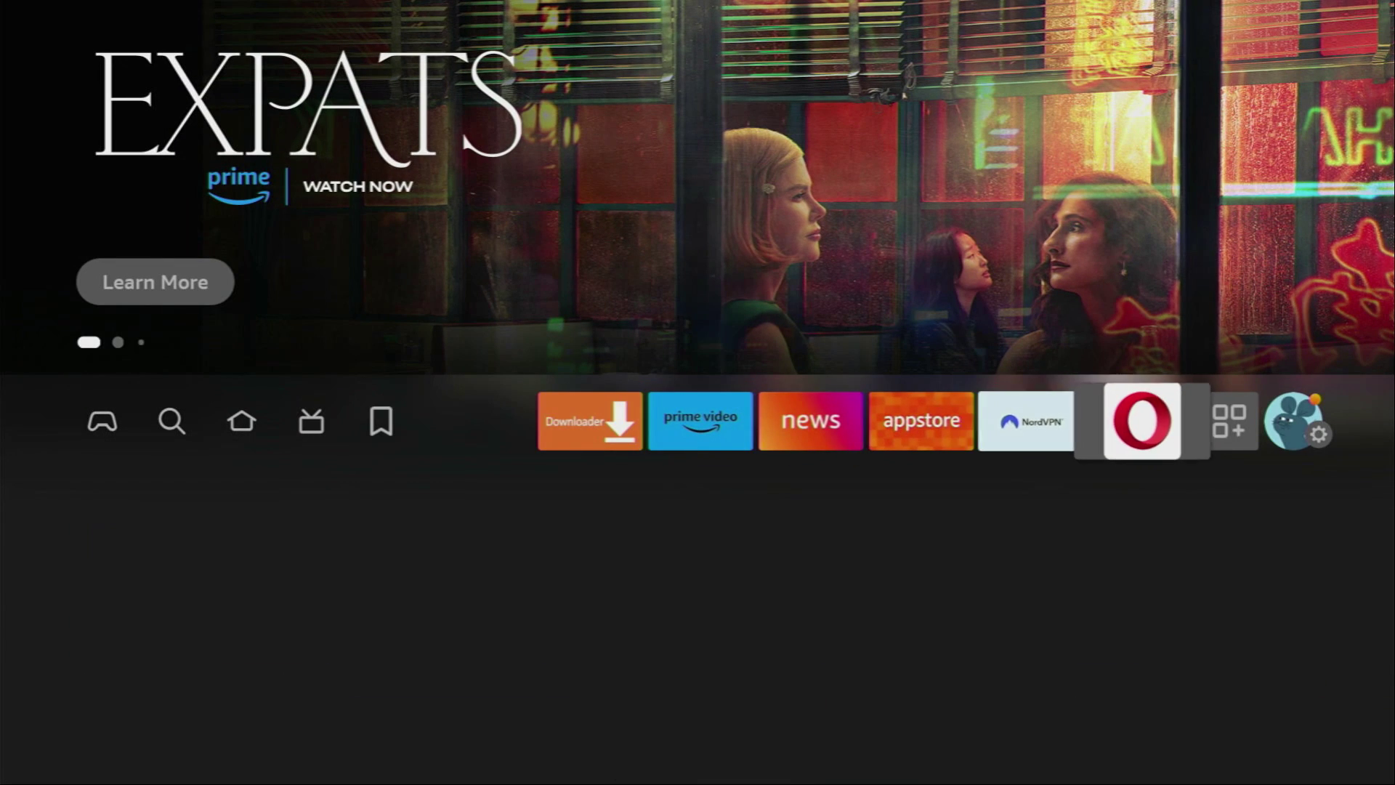
key(Return)
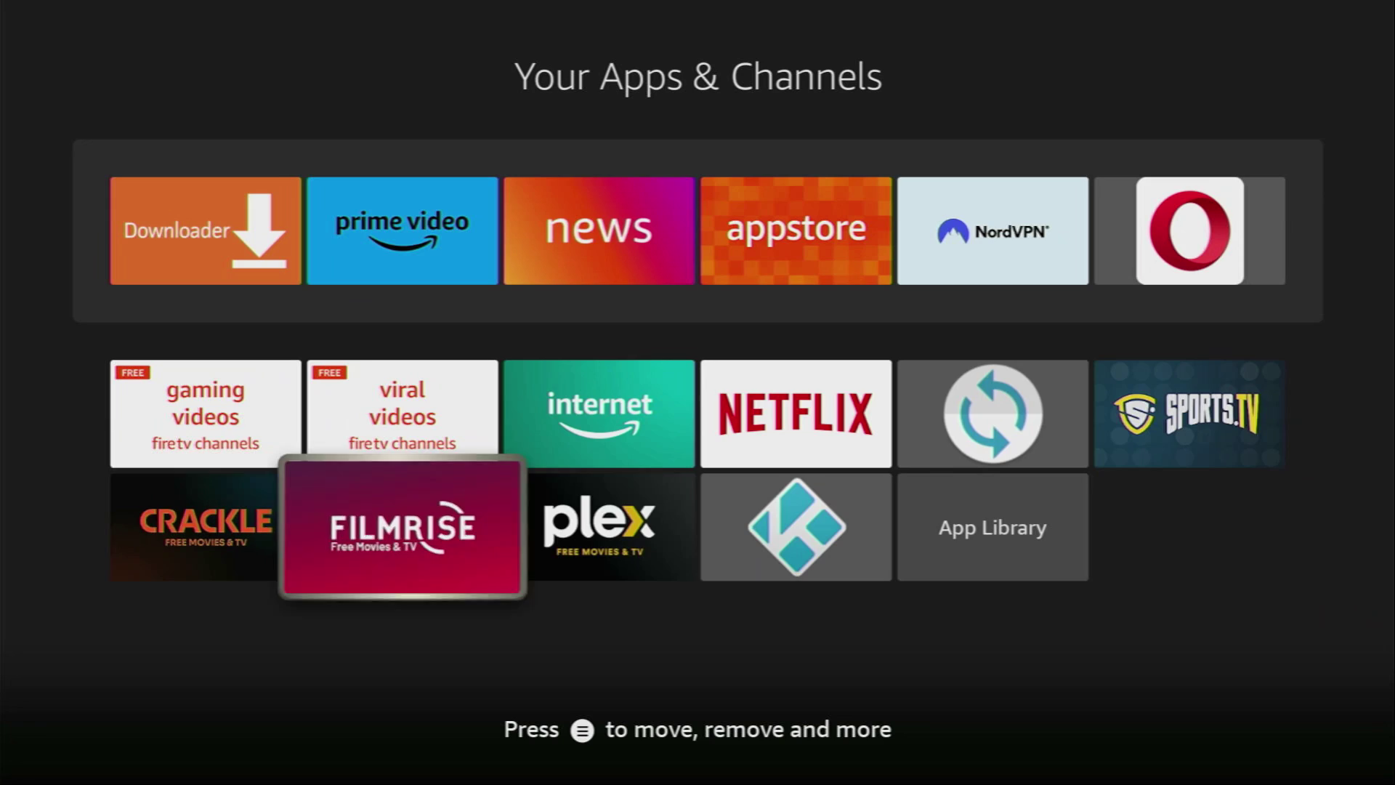
Move the Kodi app to the front of Your Apps & Channels
key(Right)
key(Right)
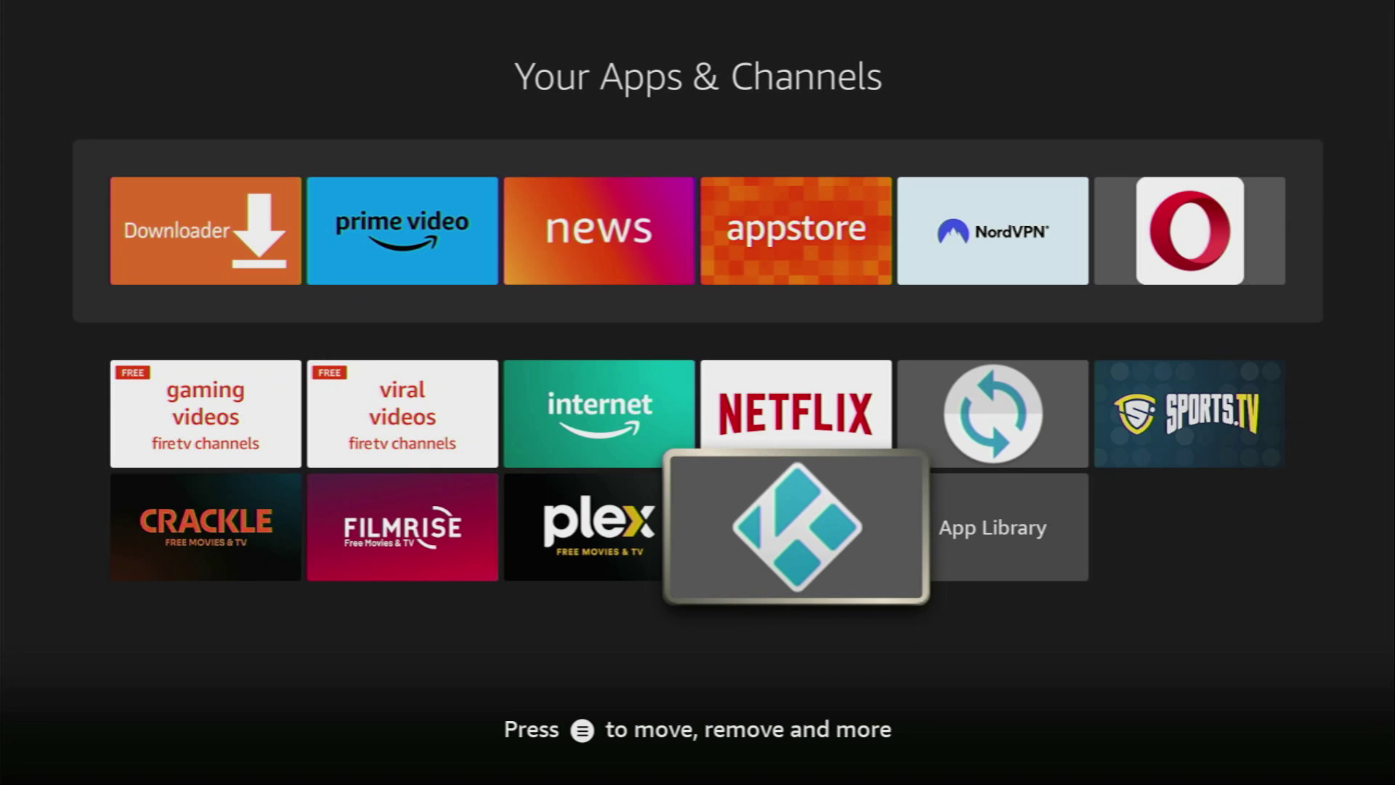
key(Menu)
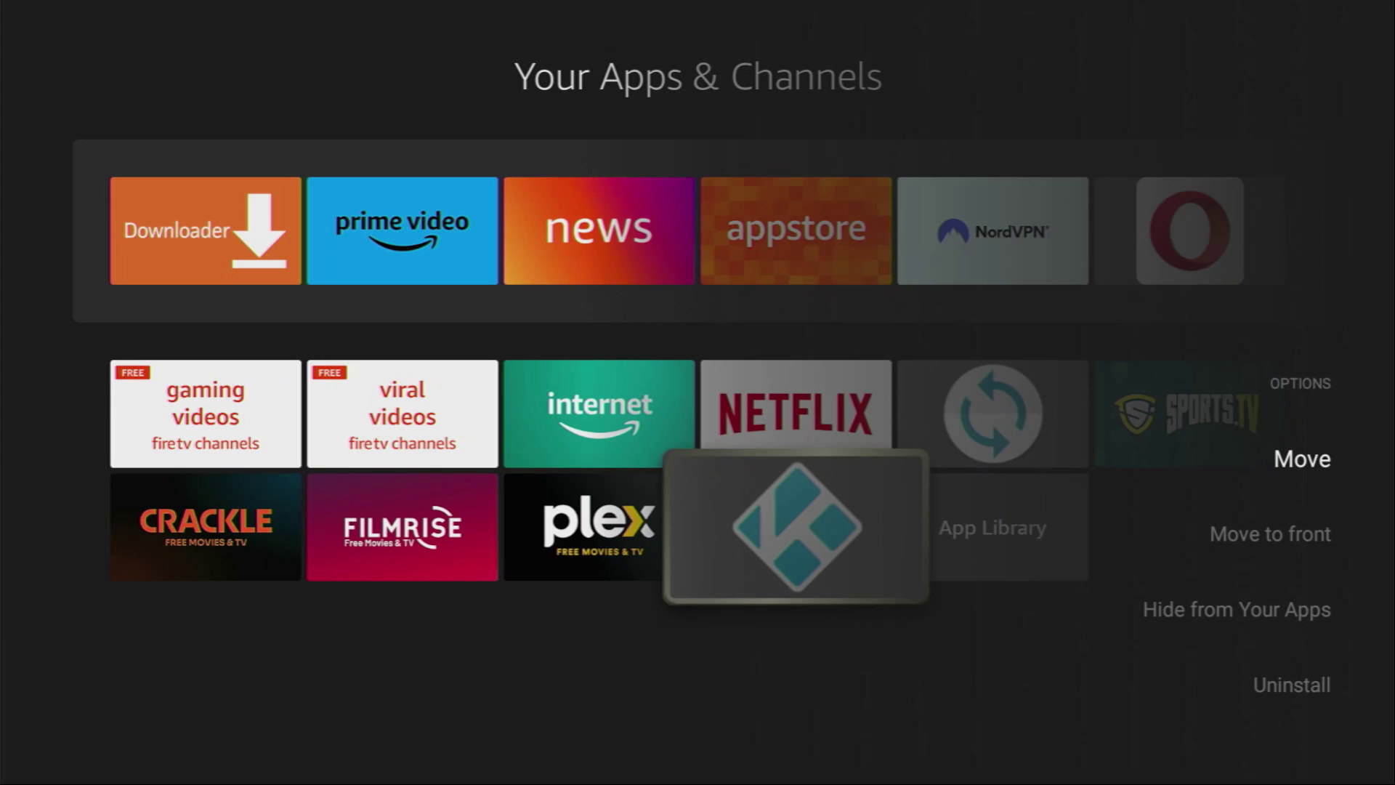
key(Down)
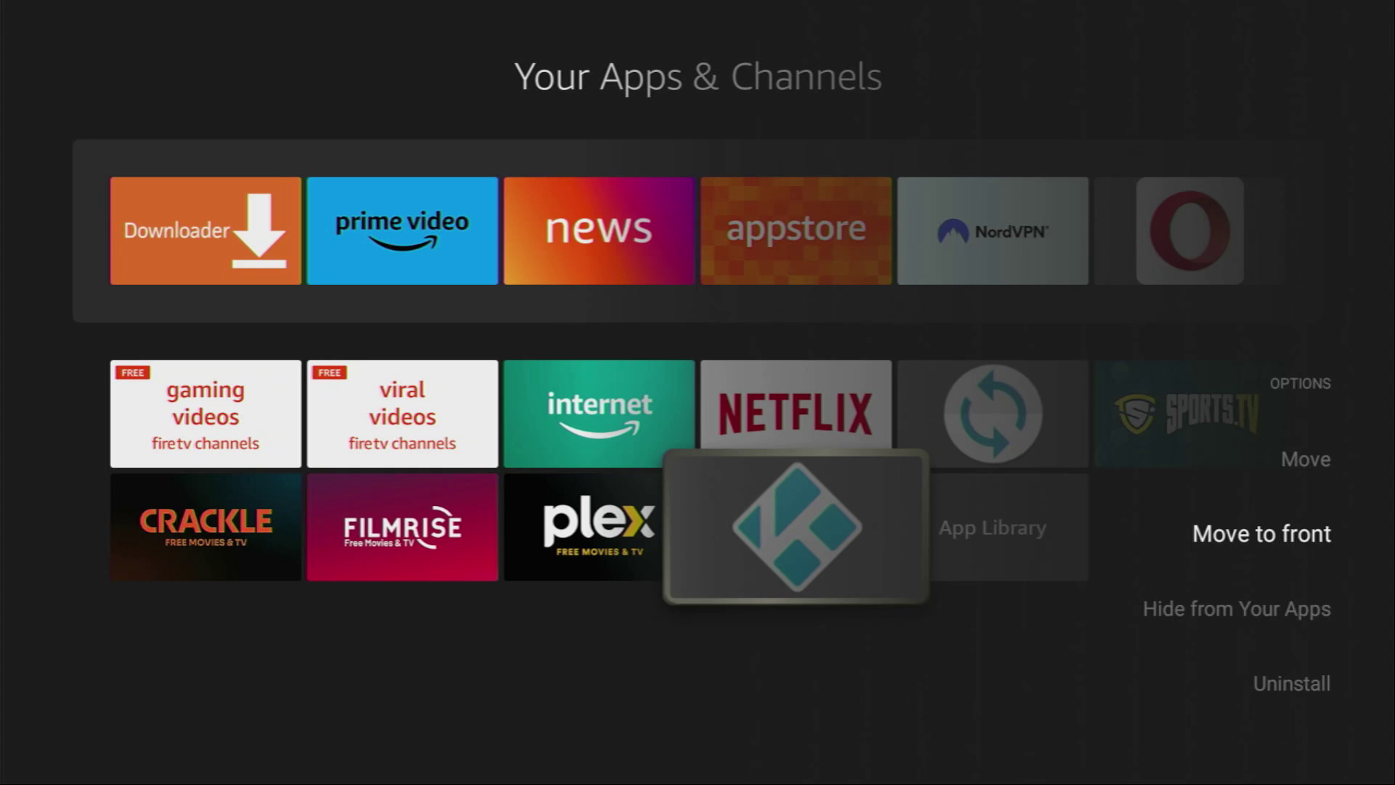
key(Return)
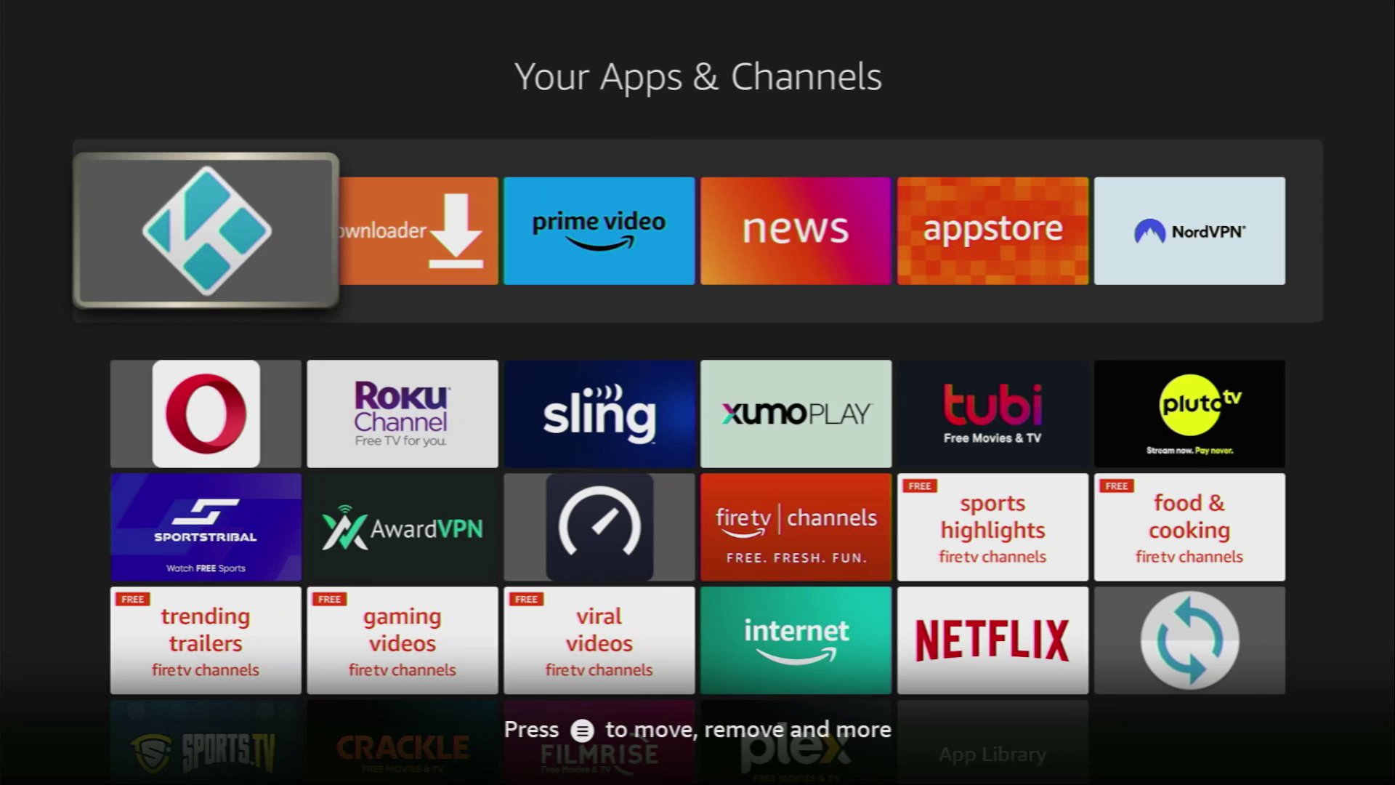
Look through the first row of Your Apps & Channels from Kodi to NordVPN and return to Kodi
key(Right)
key(Right)
key(Right)
key(Left)
key(Right)
key(Right)
key(Right)
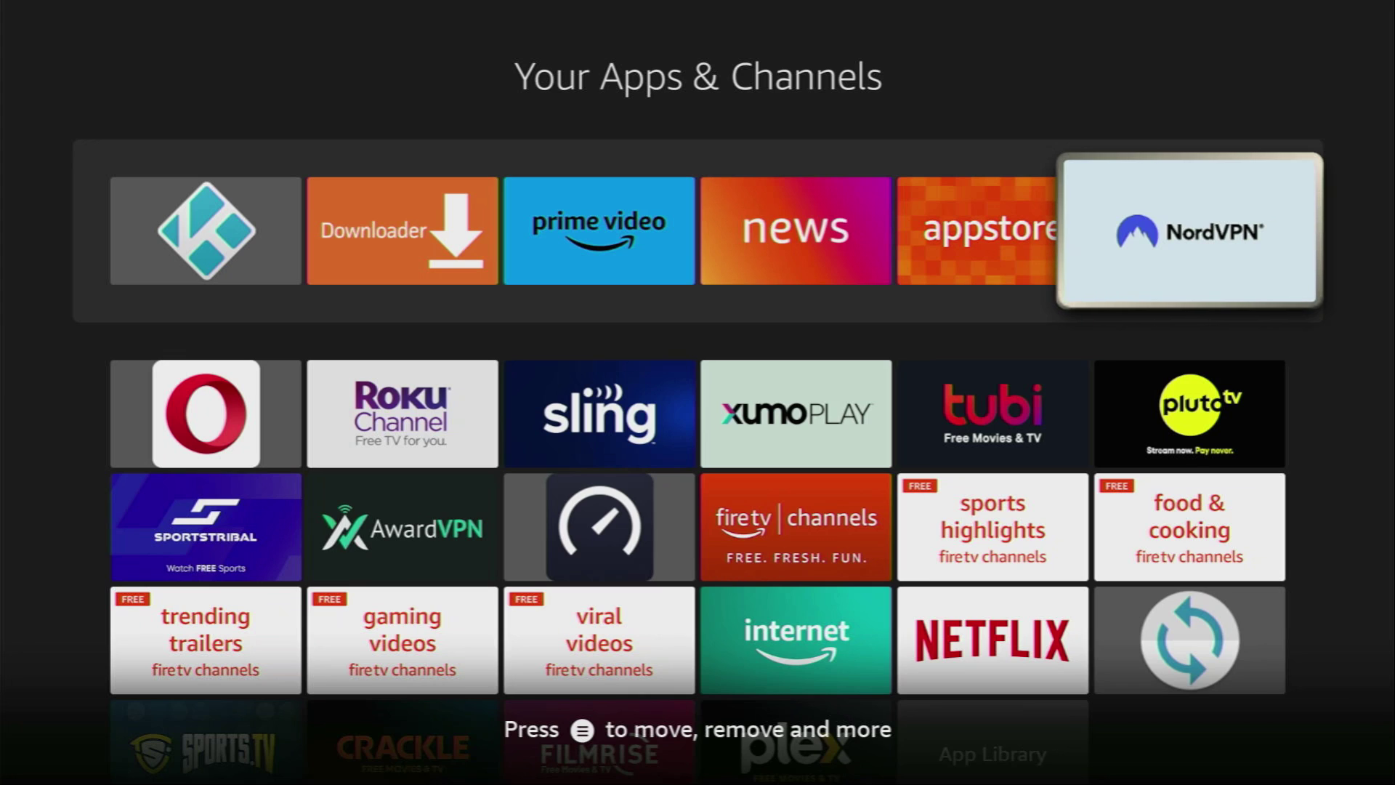
key(Left)
key(Left)
key(Right)
key(Left)
key(Left)
key(Left)
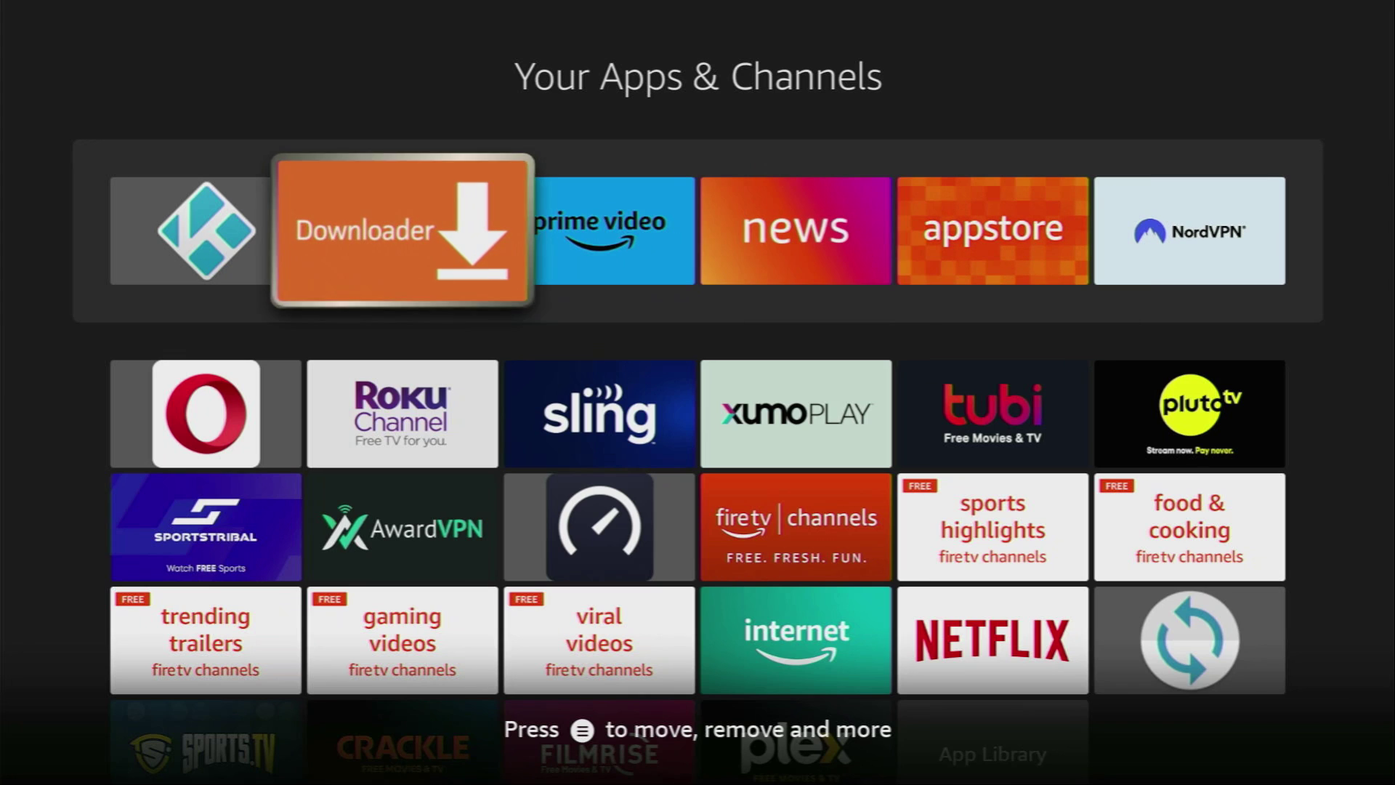
key(Left)
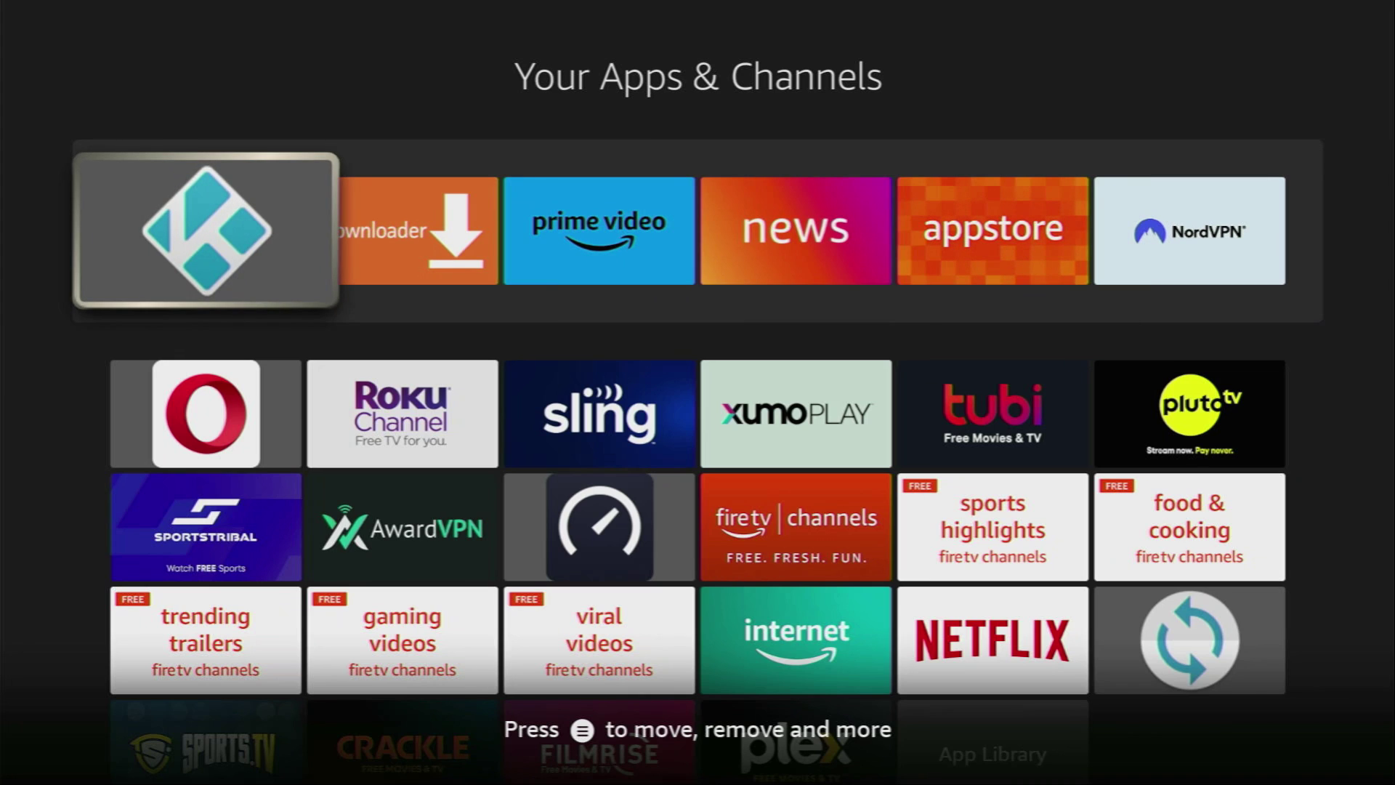